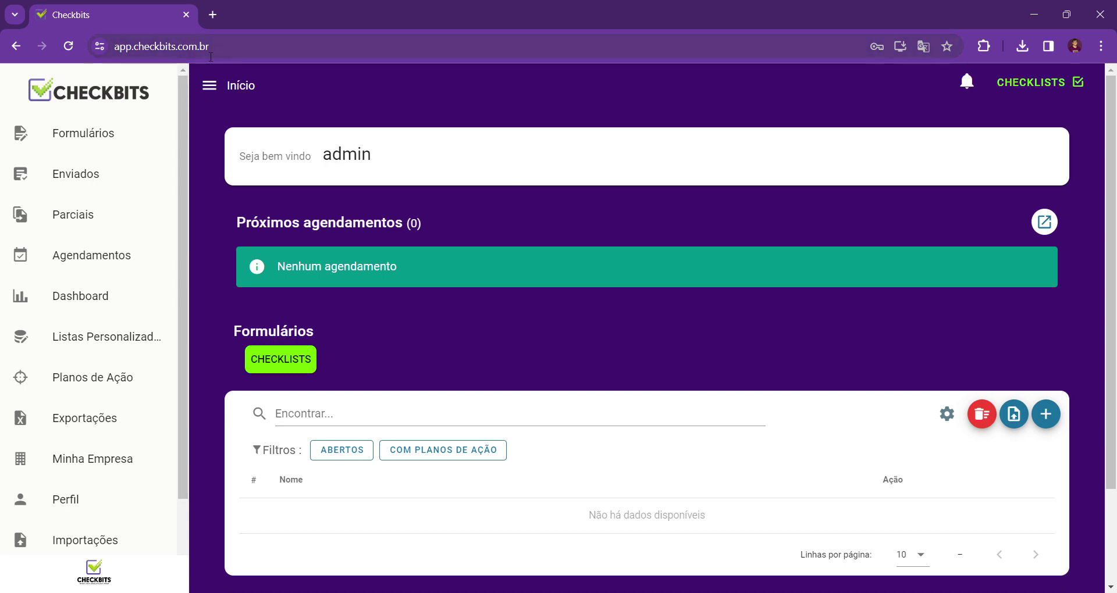
# Open the Minha Empresa page and add a department named Logistica under Tutorial do Checkbits.
pyautogui.click(110, 464)
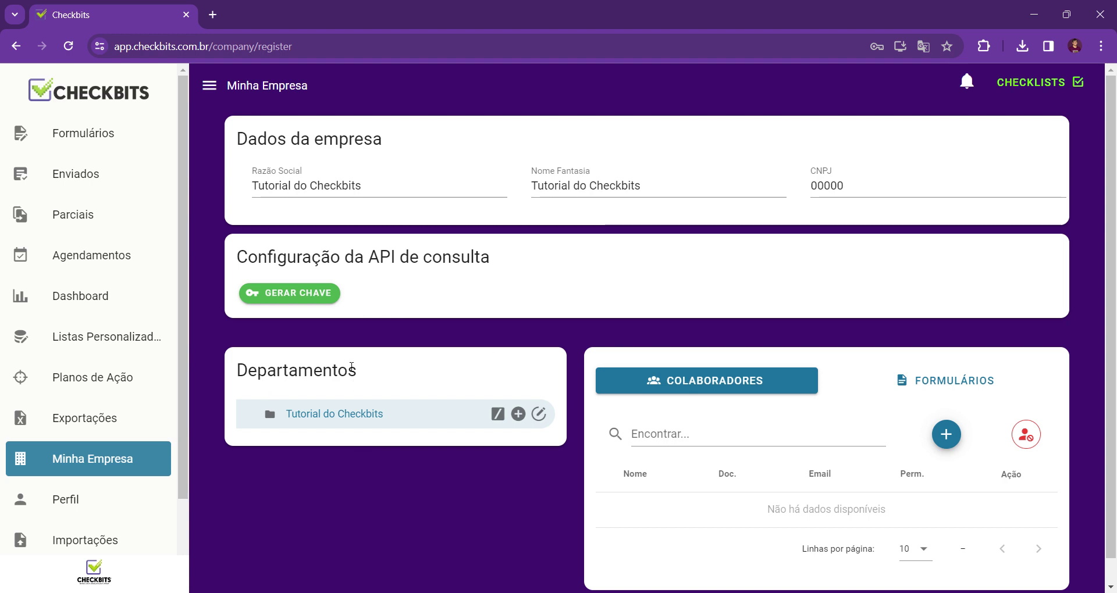
pyautogui.moveTo(357, 371); pyautogui.dragTo(234, 375)
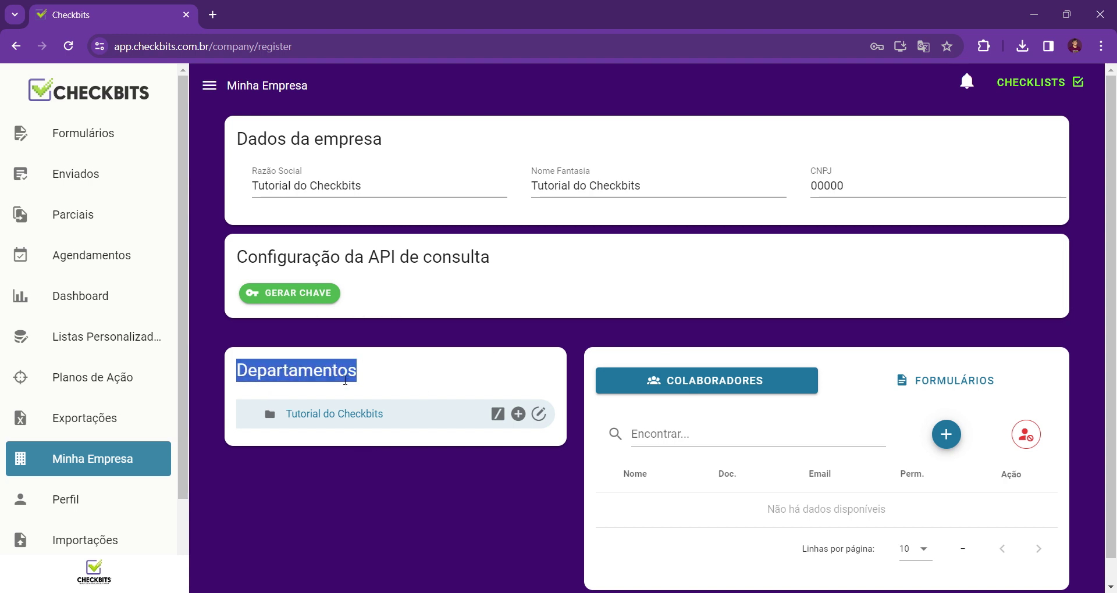
pyautogui.click(423, 390)
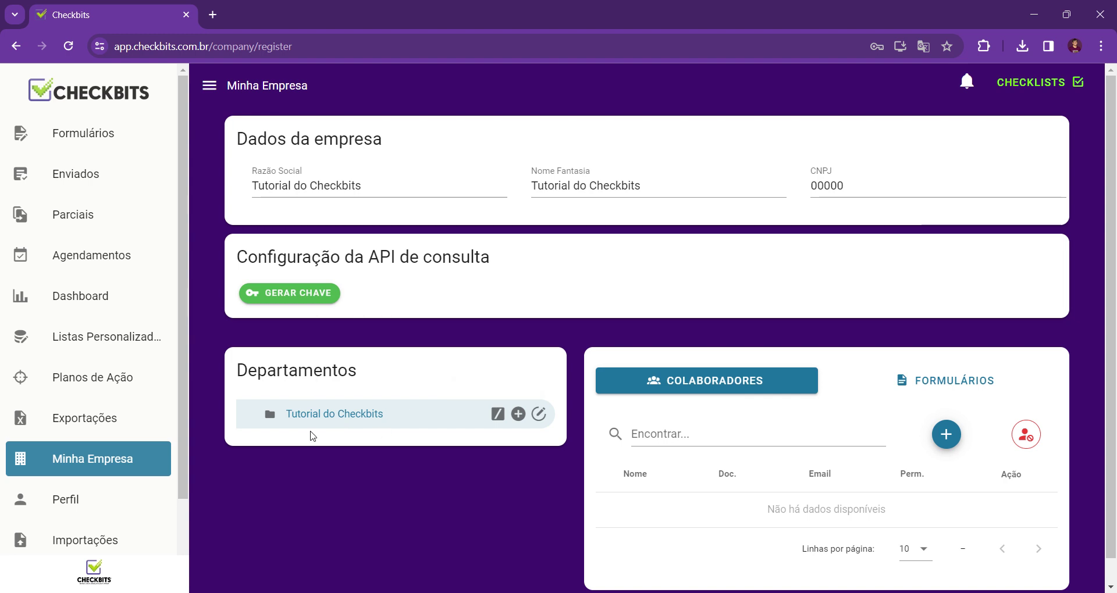
pyautogui.click(519, 423)
pyautogui.click(493, 324)
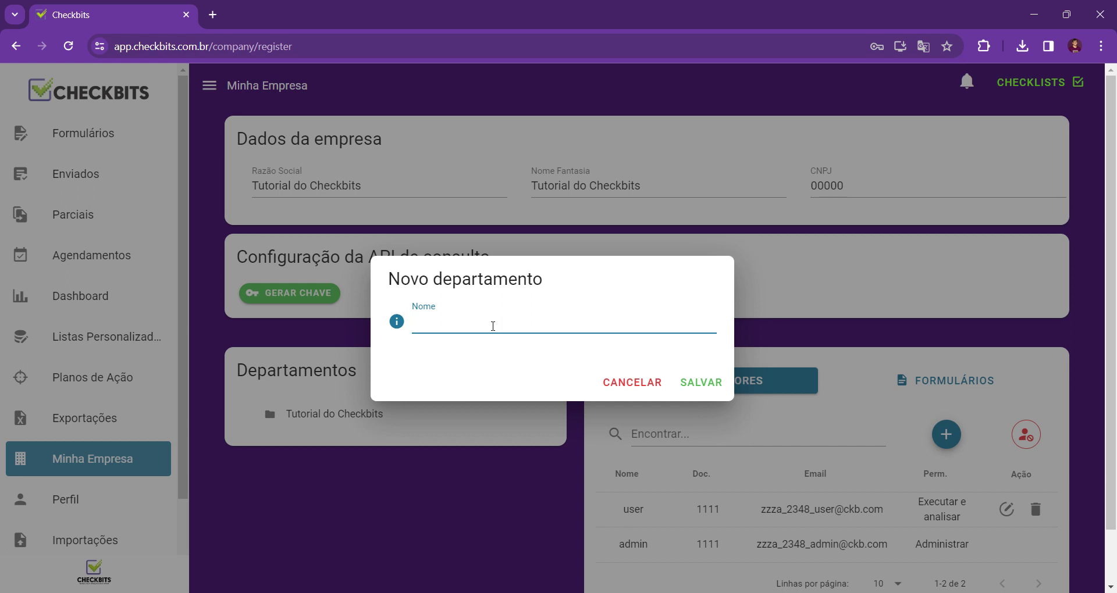
pyautogui.write('gistica')
pyautogui.click(709, 385)
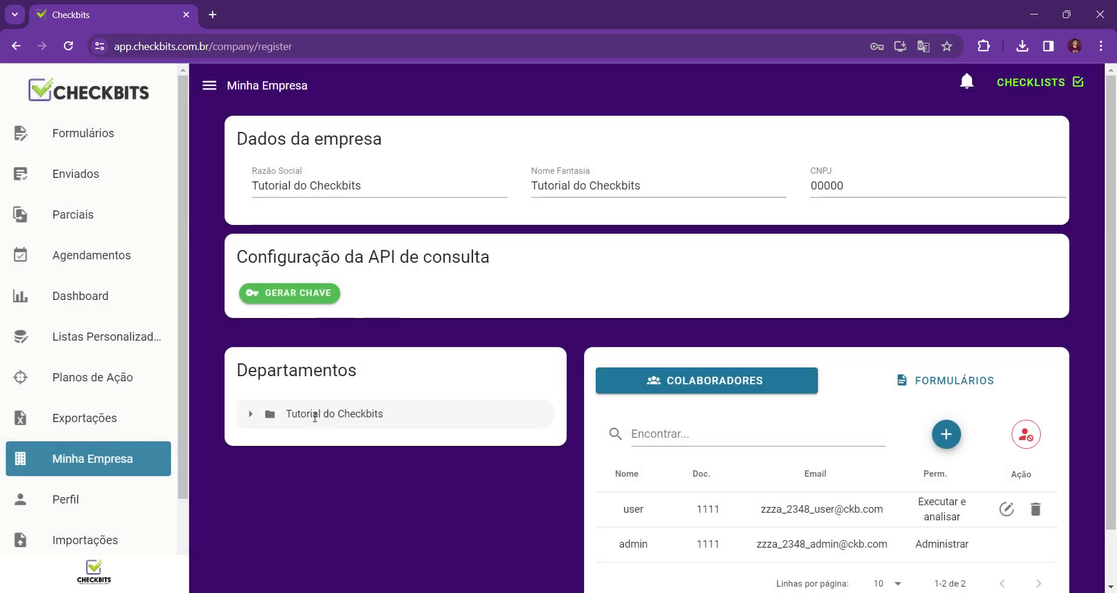
# Expand the Tutorial do Checkbits department and add a second subdepartment named Produção to it.
pyautogui.click(369, 414)
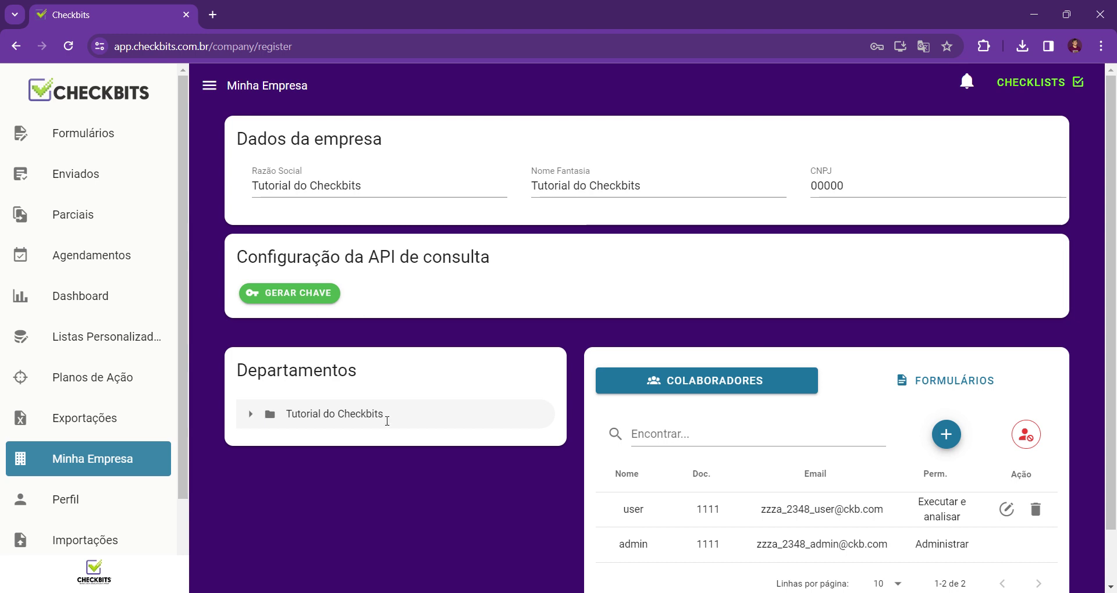
pyautogui.click(256, 419)
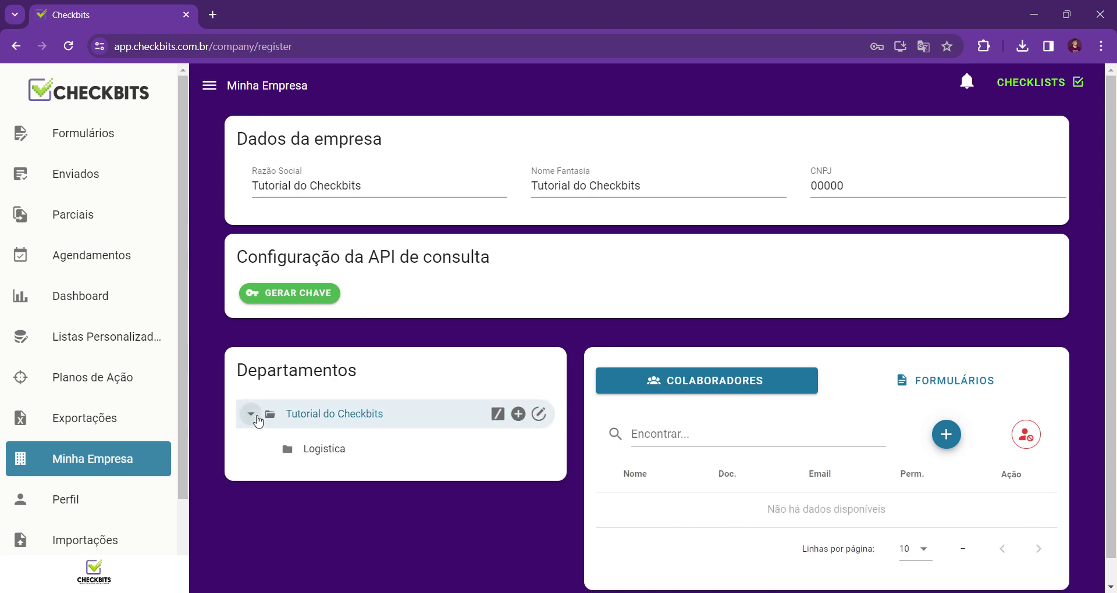
pyautogui.click(365, 423)
pyautogui.click(398, 418)
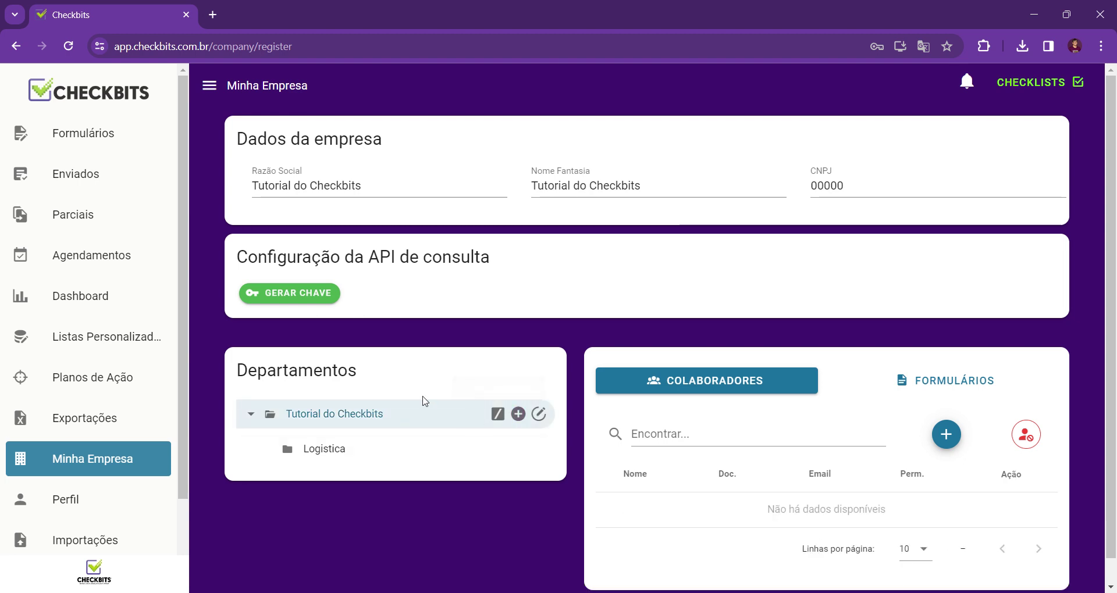
pyautogui.click(517, 414)
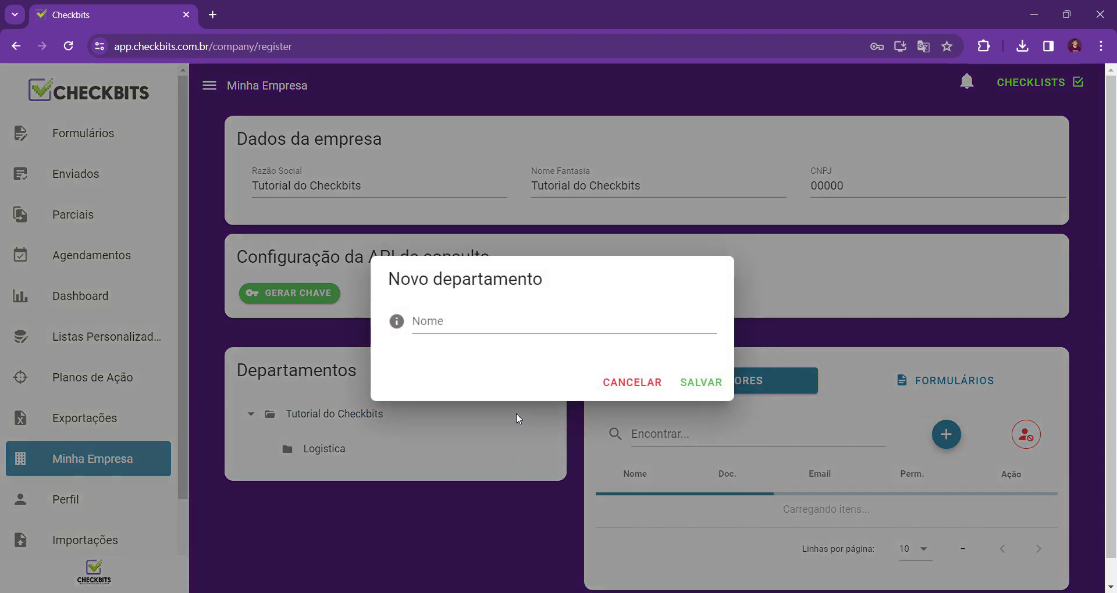
pyautogui.click(464, 327)
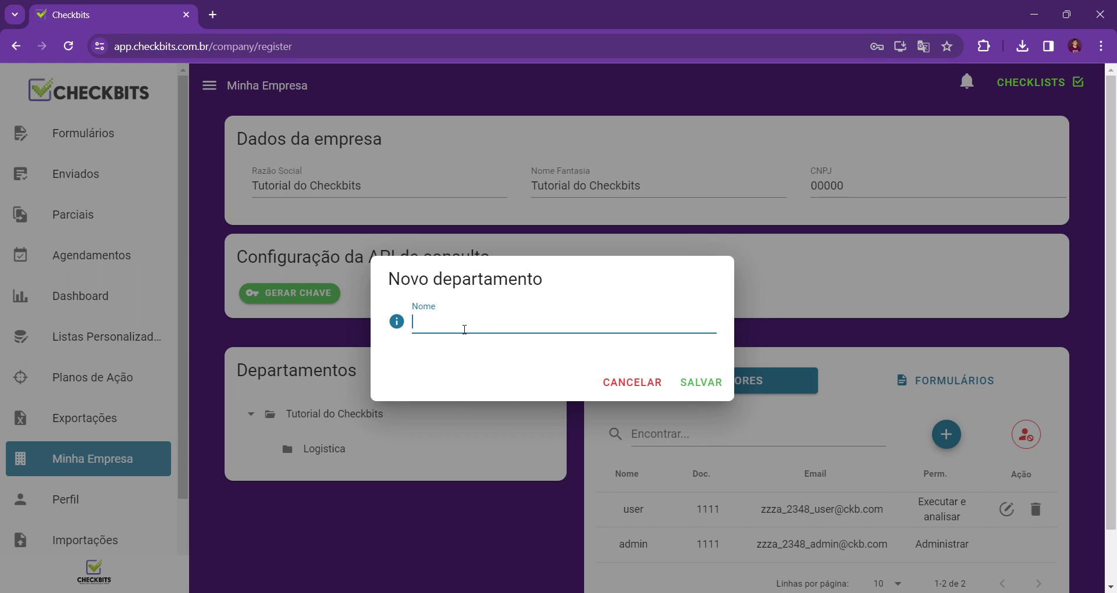
pyautogui.write('Produção')
pyautogui.click(674, 382)
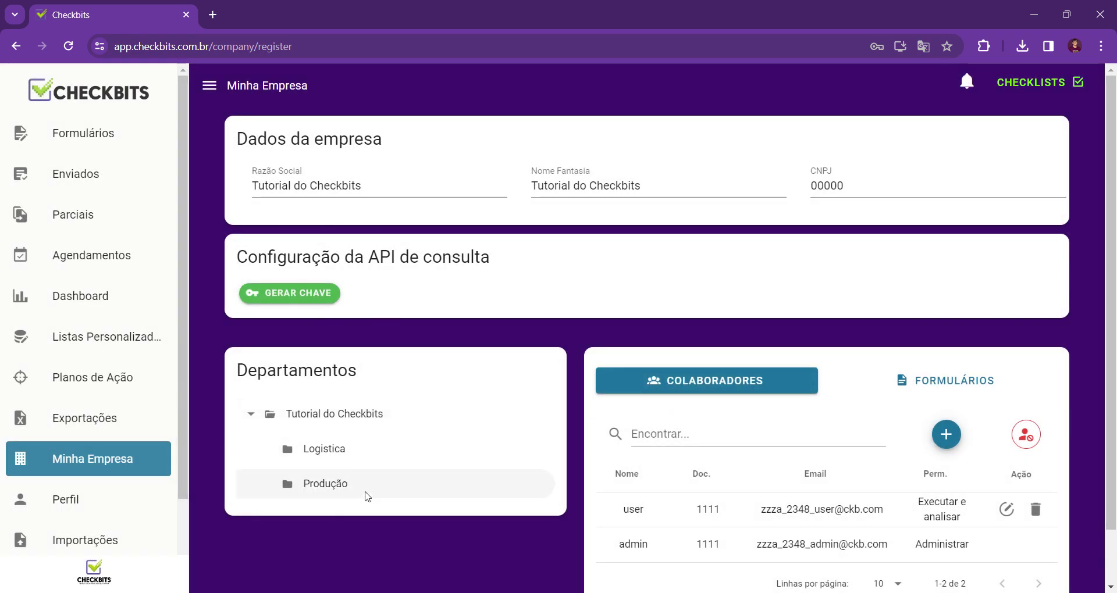
# Add a subdepartment named Turno A under the Logistica department.
pyautogui.click(364, 462)
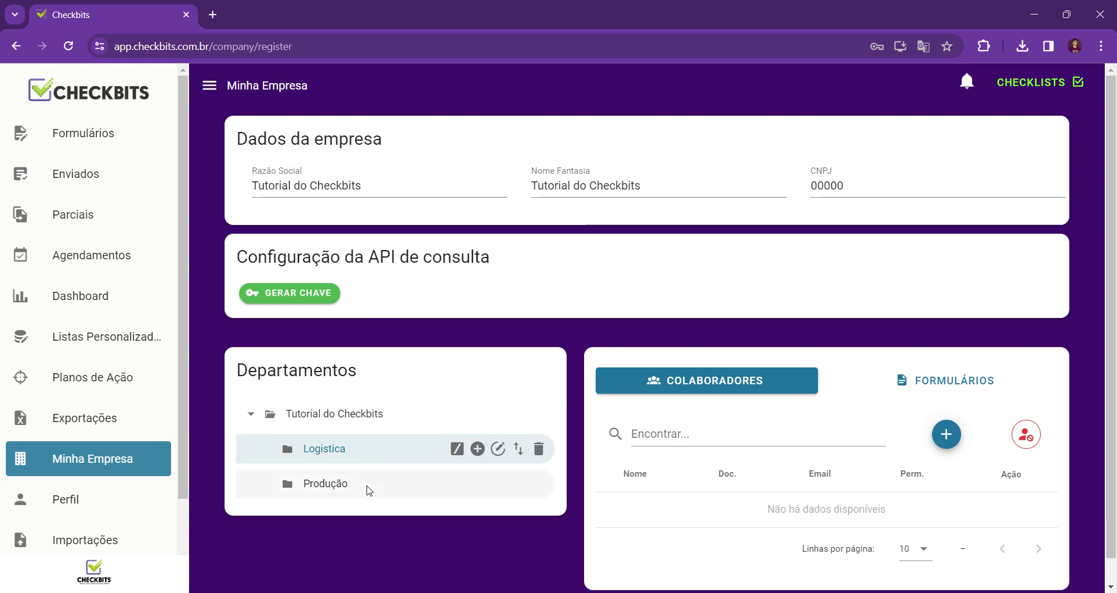
pyautogui.click(367, 490)
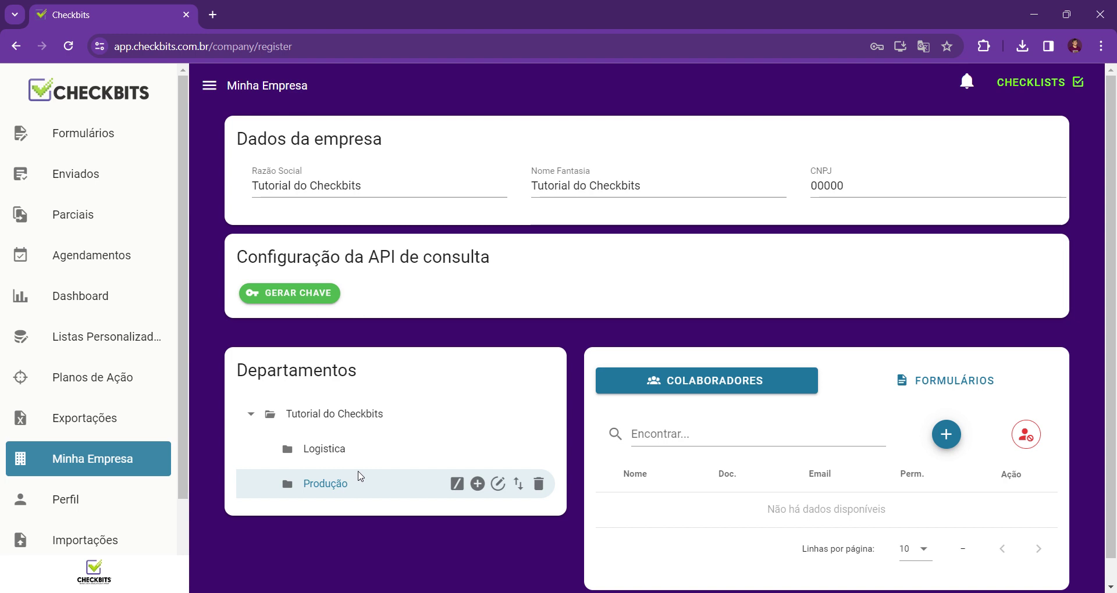
pyautogui.click(367, 461)
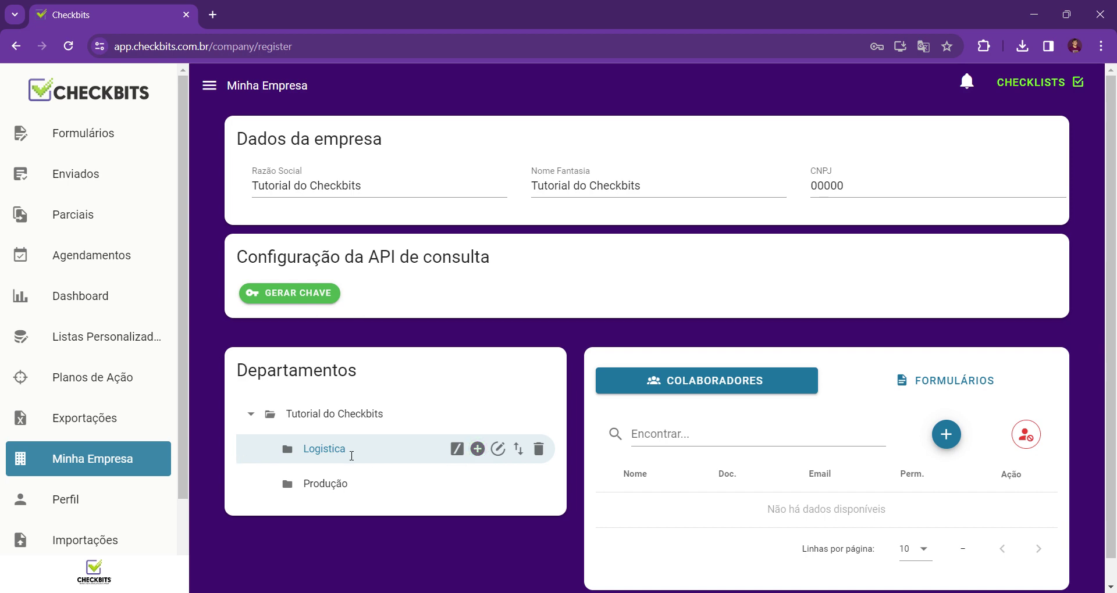
pyautogui.click(477, 449)
pyautogui.click(447, 323)
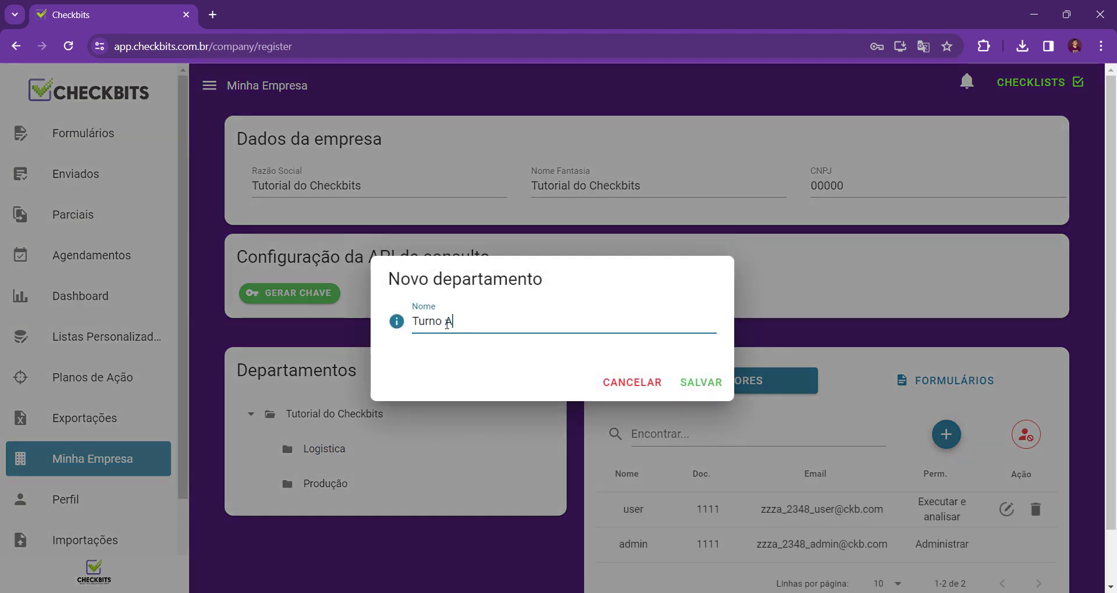
pyautogui.click(695, 384)
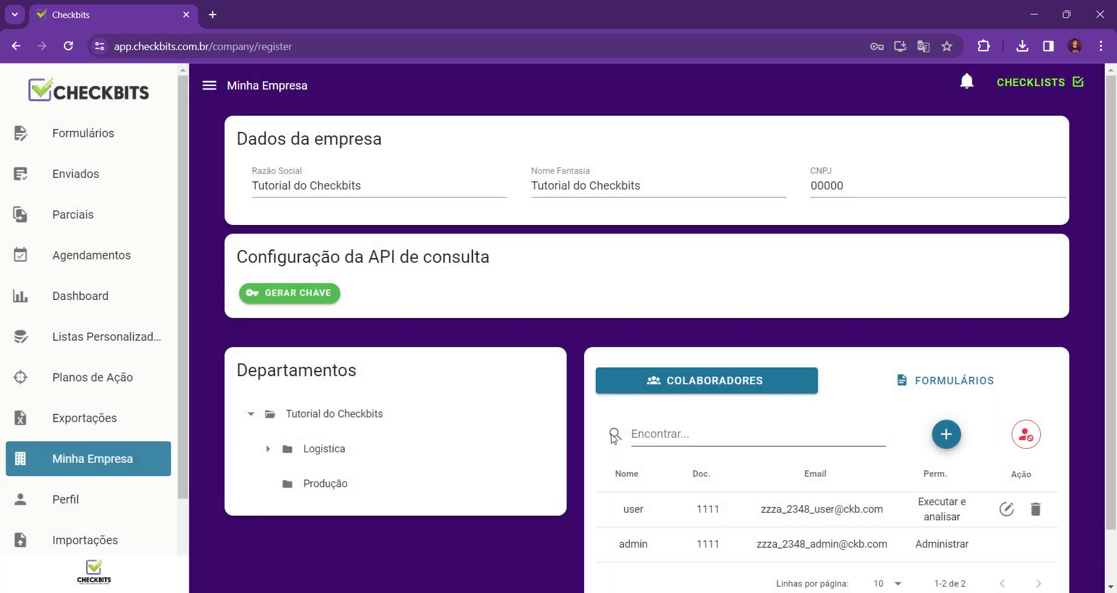
# Expand Logistica and add another subdepartment named Turno B to it.
pyautogui.click(268, 449)
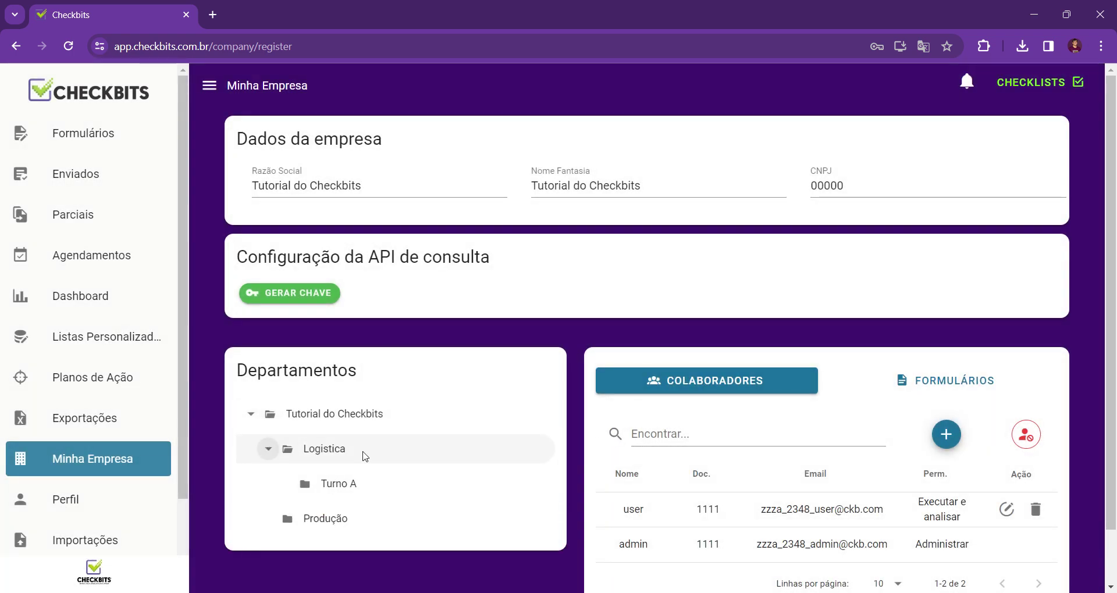
pyautogui.click(476, 449)
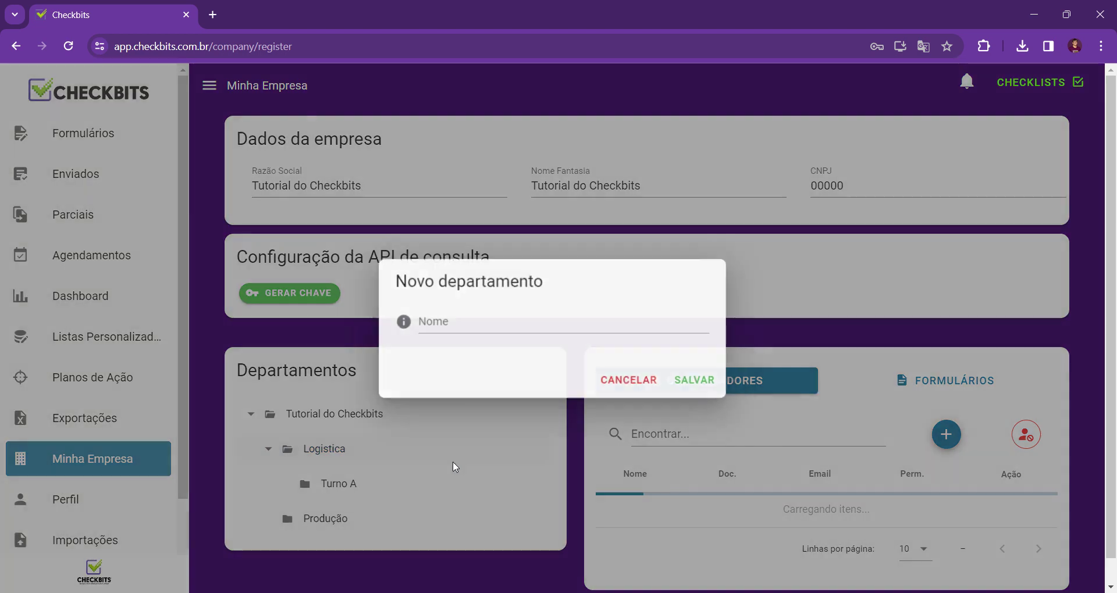
pyautogui.click(467, 330)
pyautogui.write('Turno ')
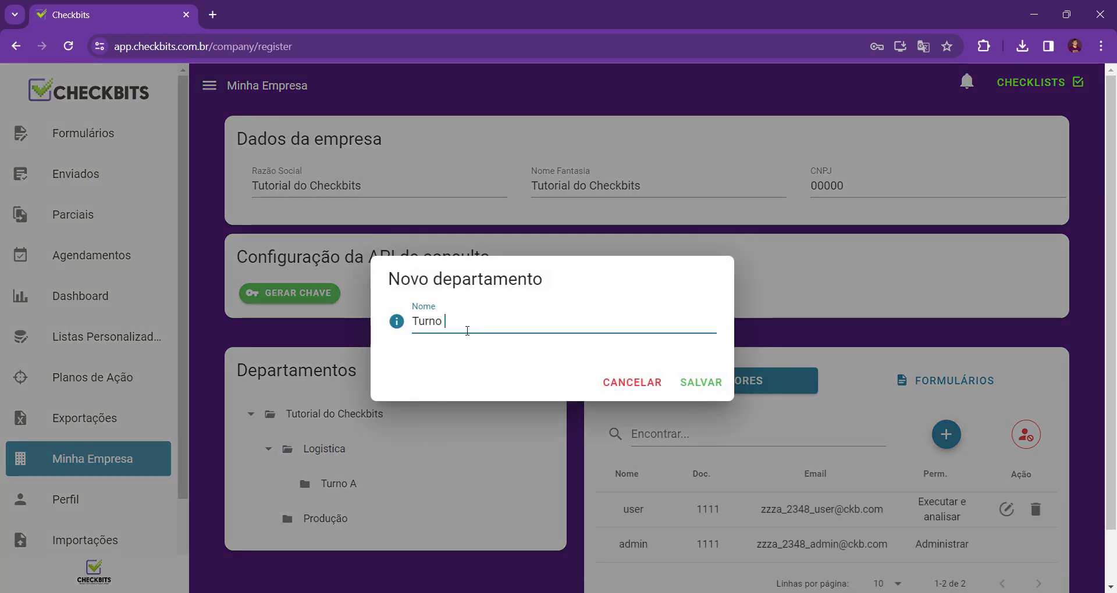
pyautogui.write('B')
pyautogui.click(695, 384)
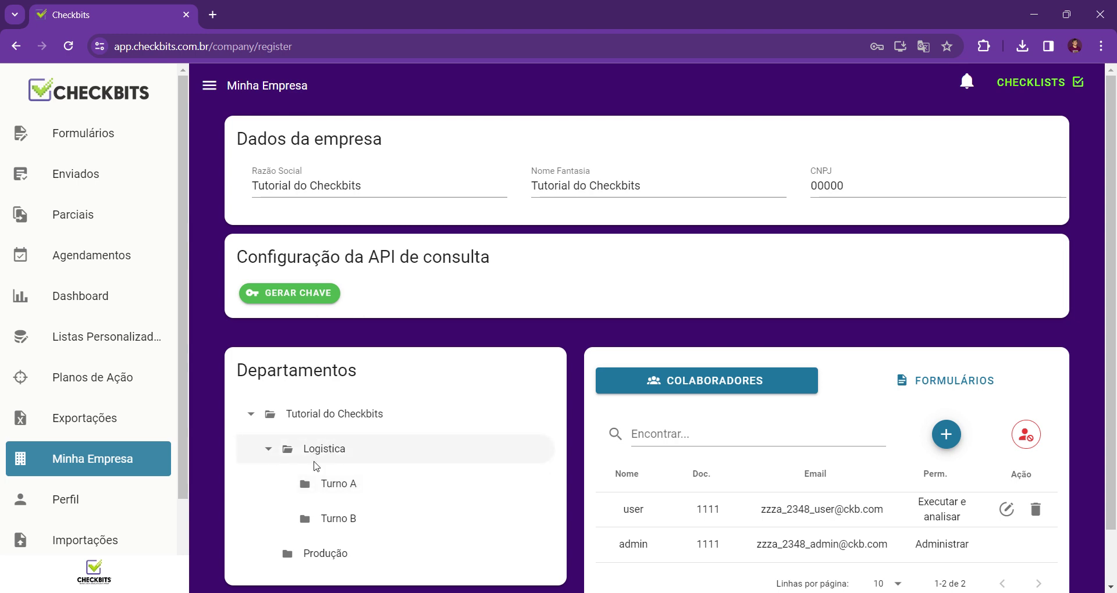
# Examine the department hierarchy by collapsing and expanding Tutorial do Checkbits and Logistica and selecting individual departments.
pyautogui.click(326, 425)
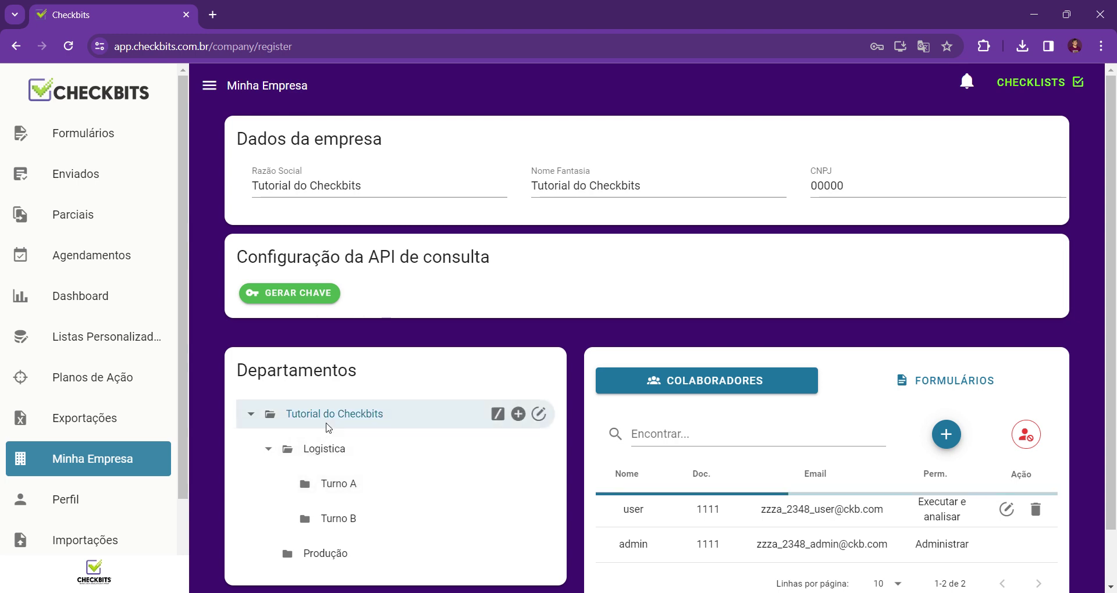
pyautogui.click(251, 415)
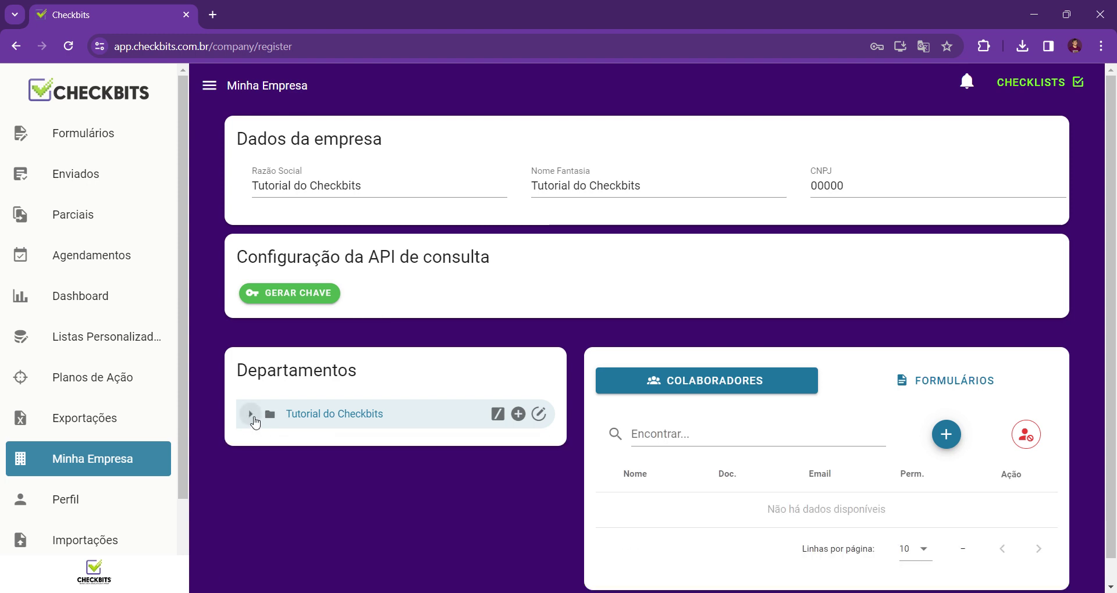
pyautogui.click(251, 415)
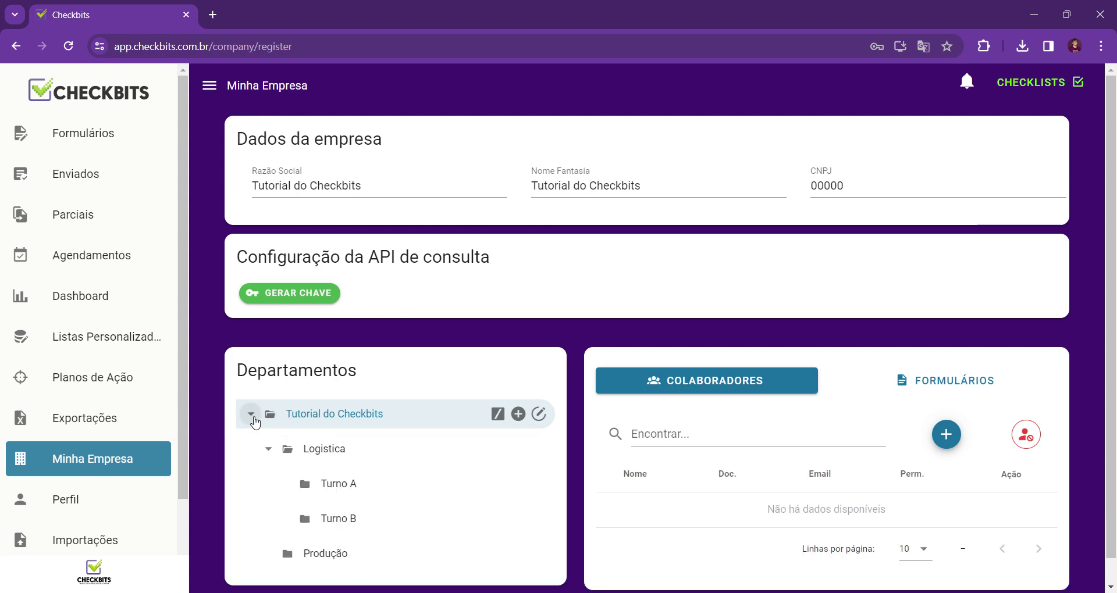
pyautogui.click(252, 415)
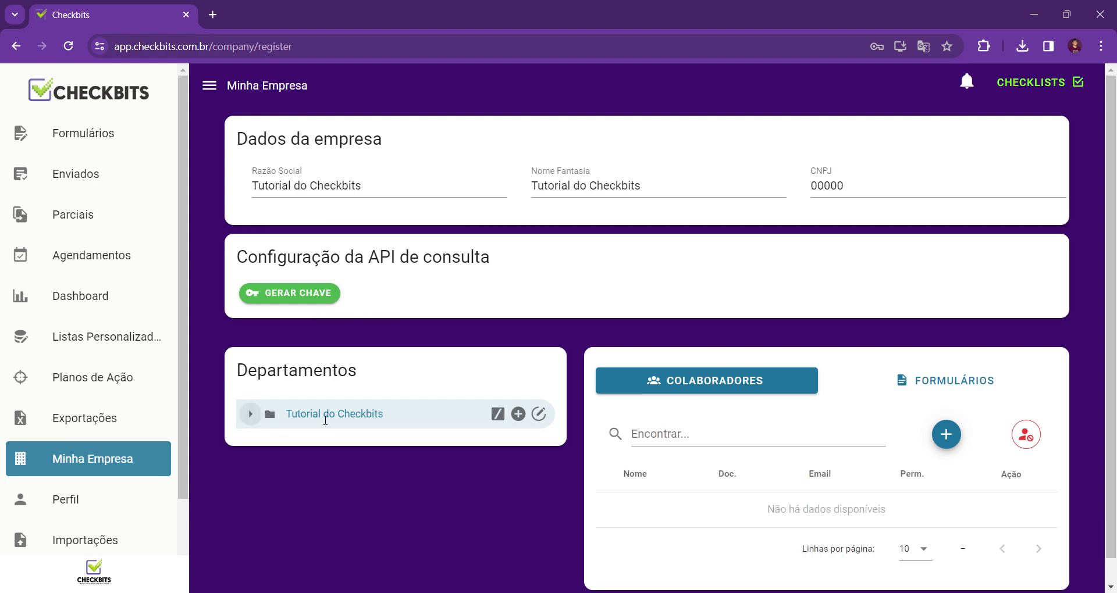
pyautogui.click(252, 416)
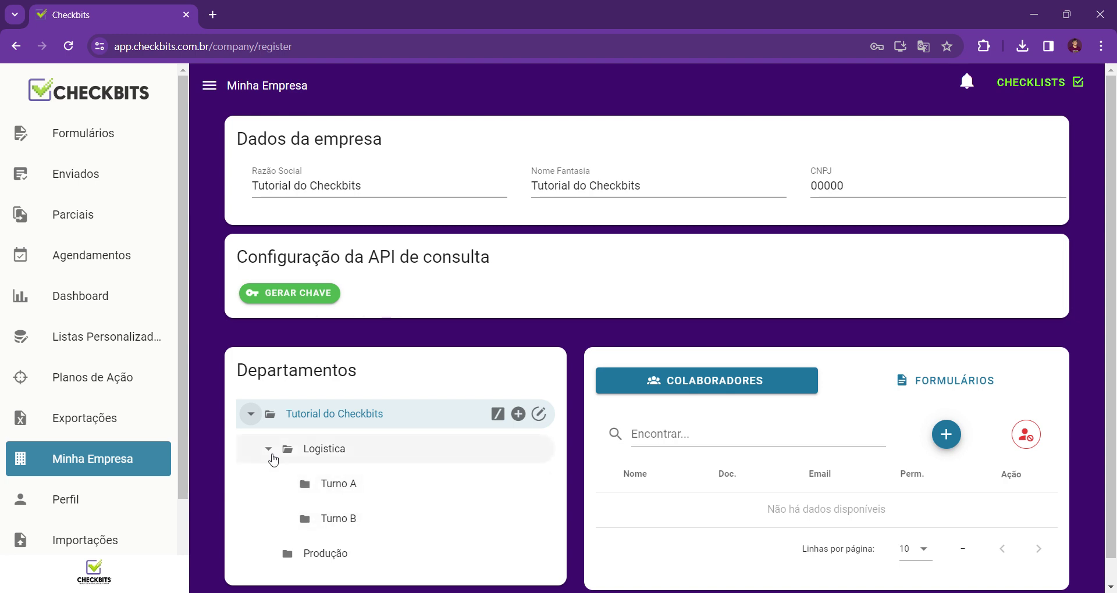
pyautogui.click(269, 449)
pyautogui.click(337, 456)
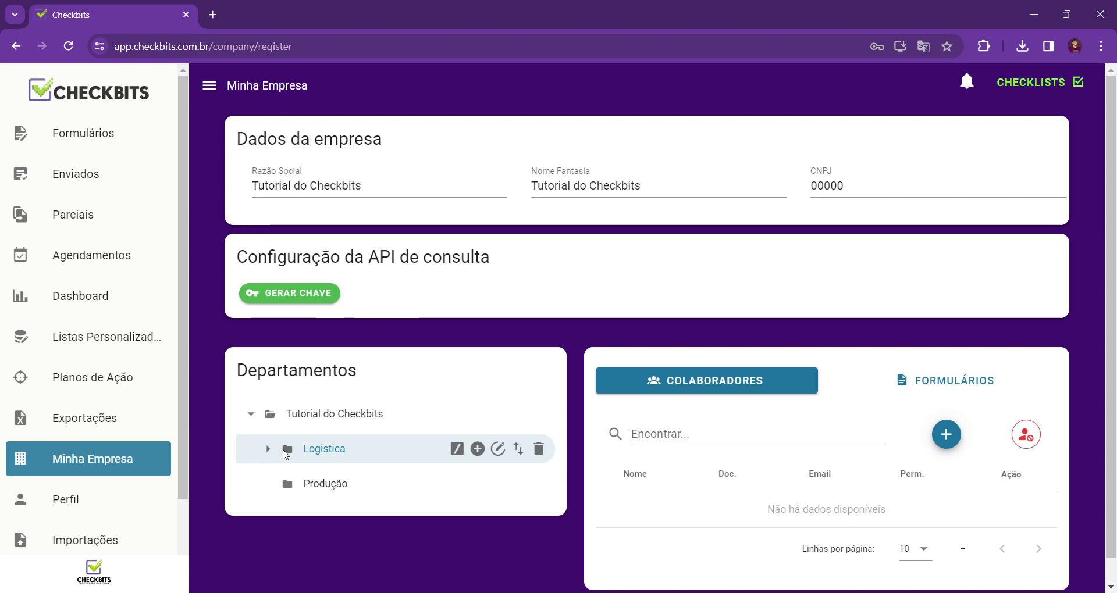
pyautogui.click(268, 449)
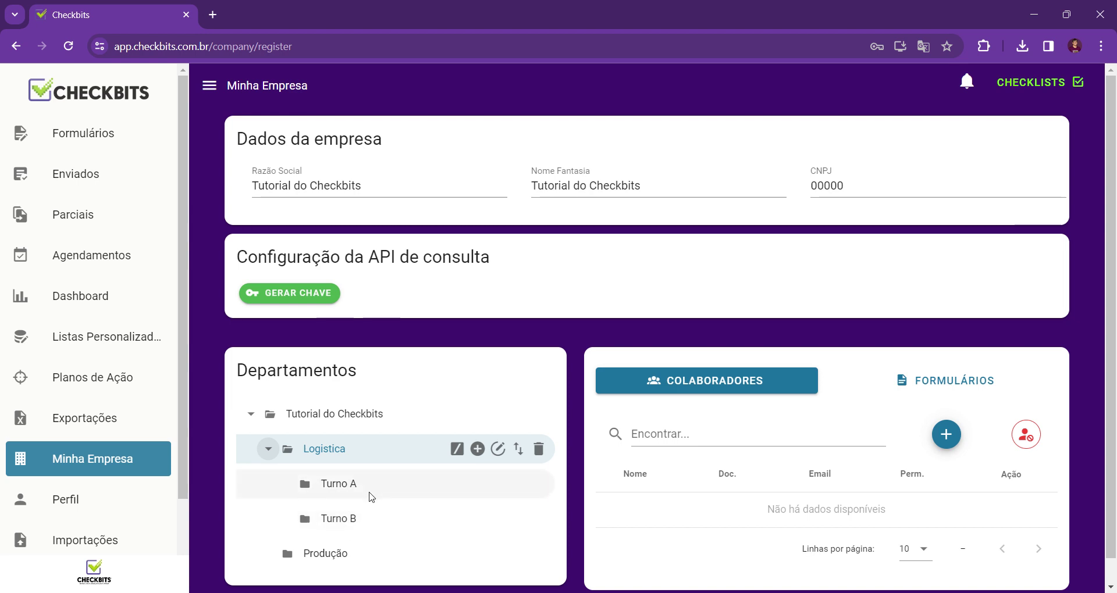
pyautogui.click(375, 496)
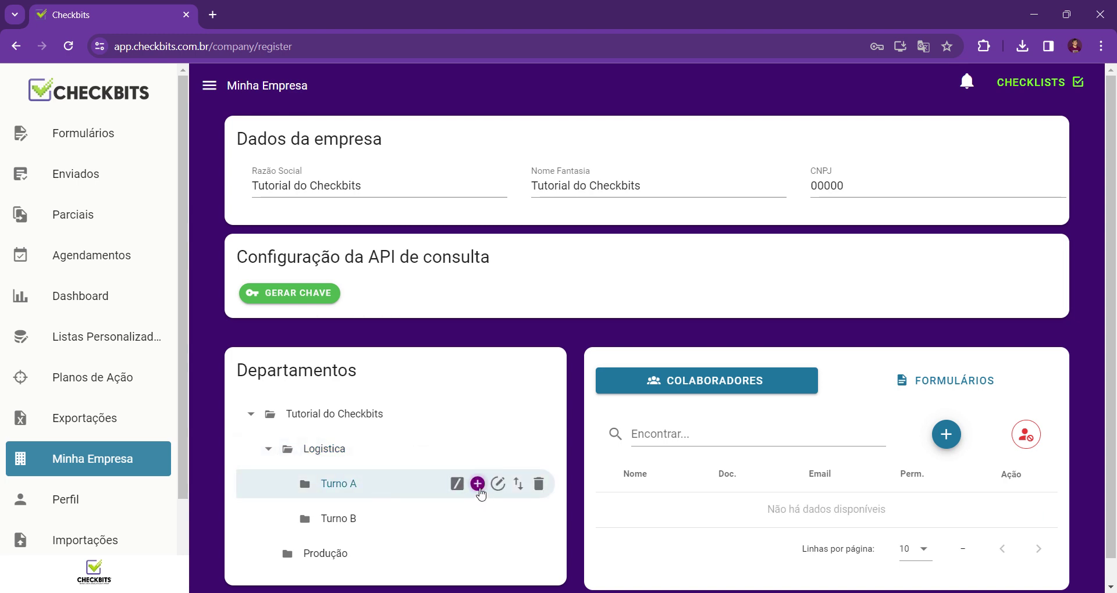
pyautogui.click(270, 451)
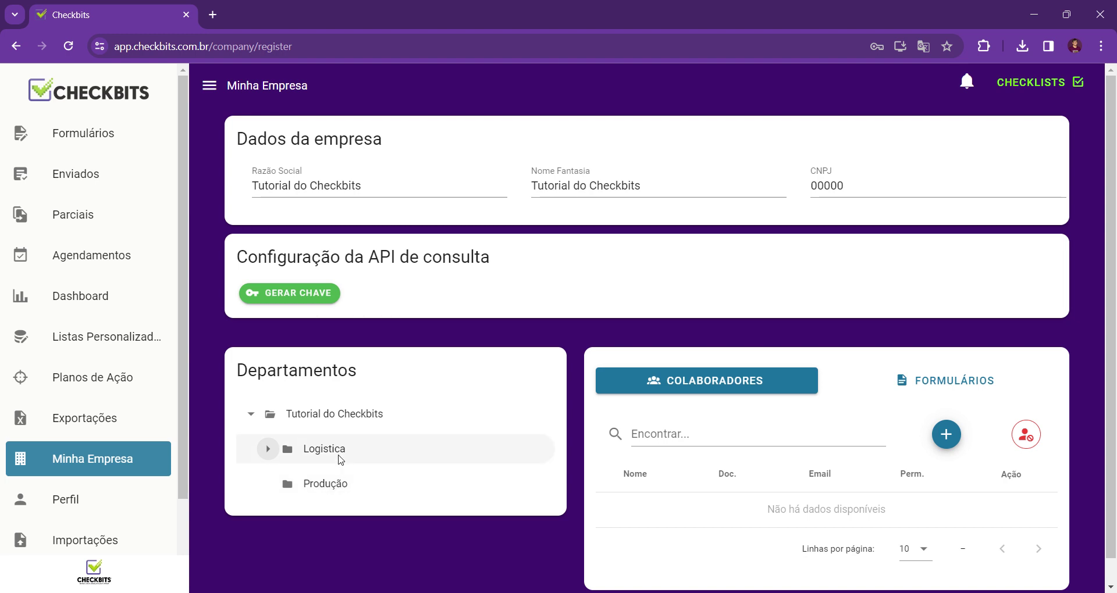
pyautogui.click(339, 458)
pyautogui.click(346, 495)
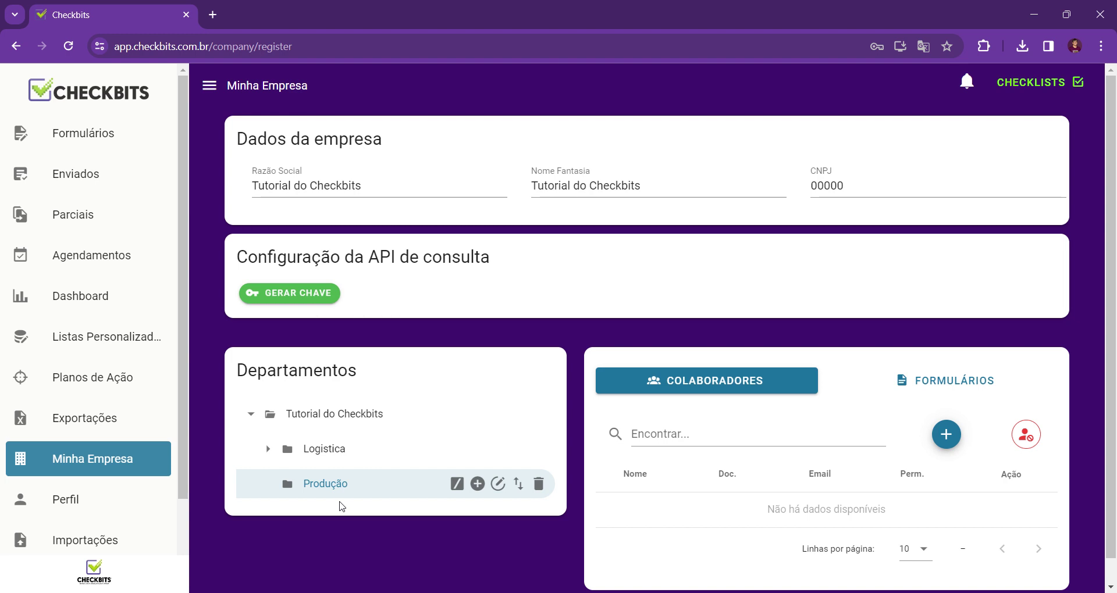
pyautogui.click(356, 411)
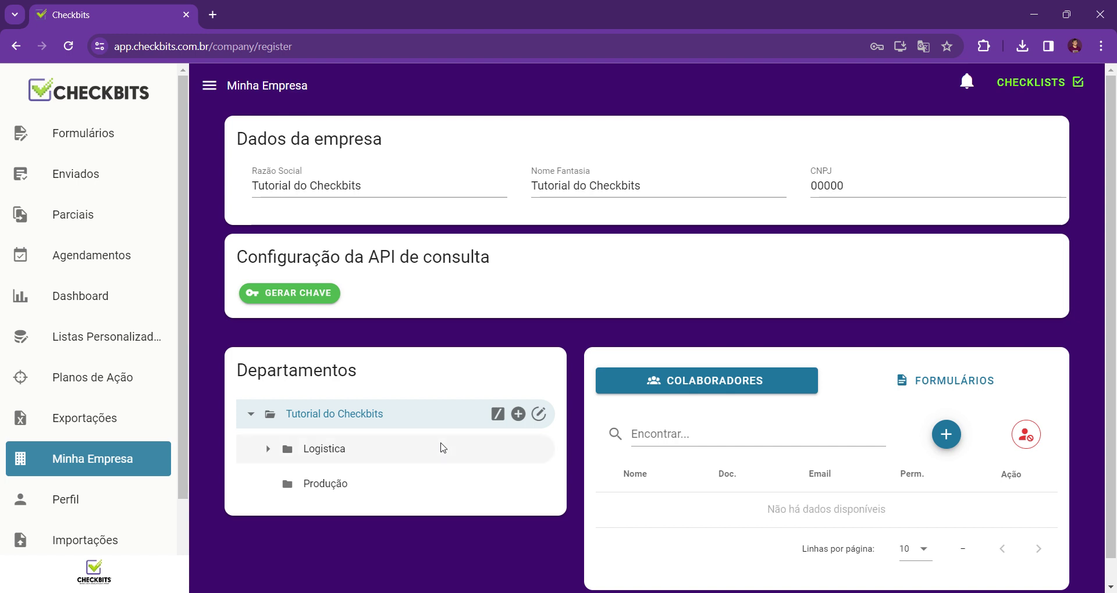
pyautogui.click(420, 453)
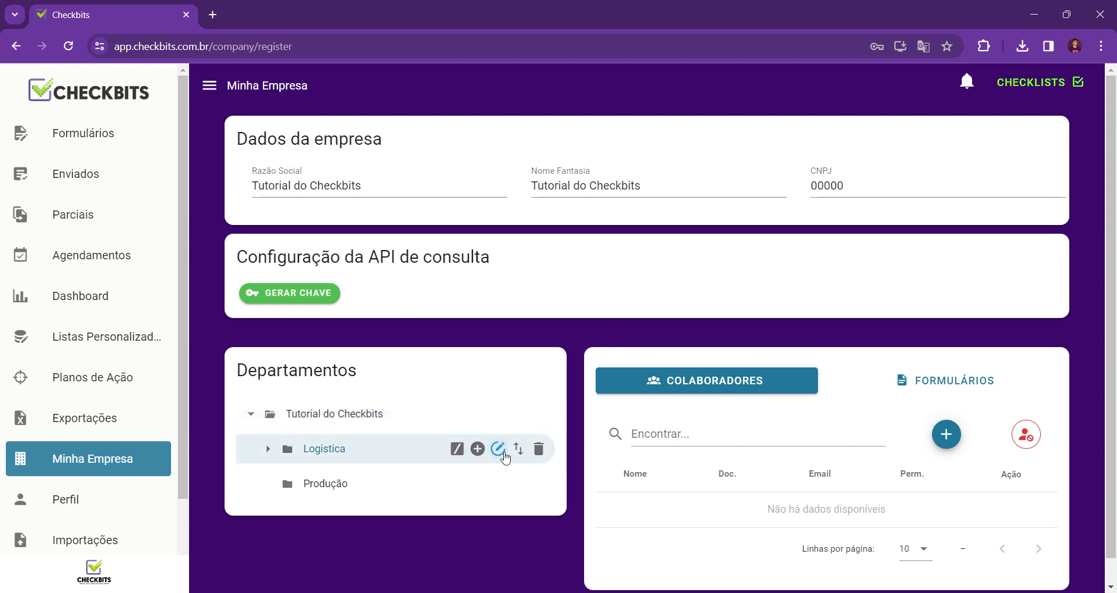
pyautogui.click(498, 450)
pyautogui.click(611, 384)
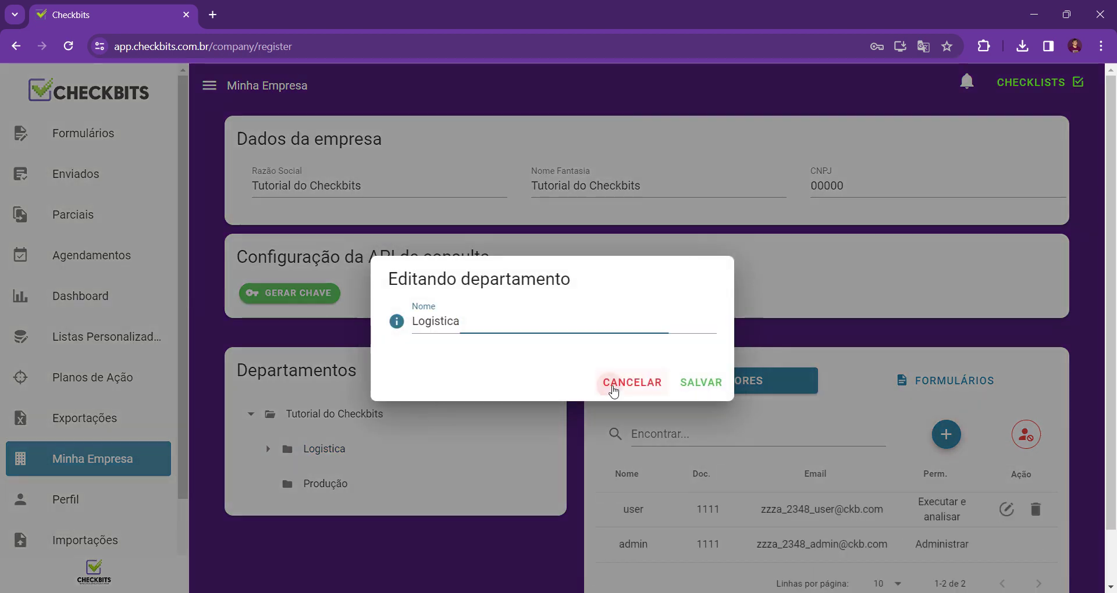
# Rename the Turno A department under Logistica to "Turno A da Logistica".
pyautogui.click(268, 448)
pyautogui.click(358, 484)
pyautogui.click(499, 484)
pyautogui.write('da Logistica')
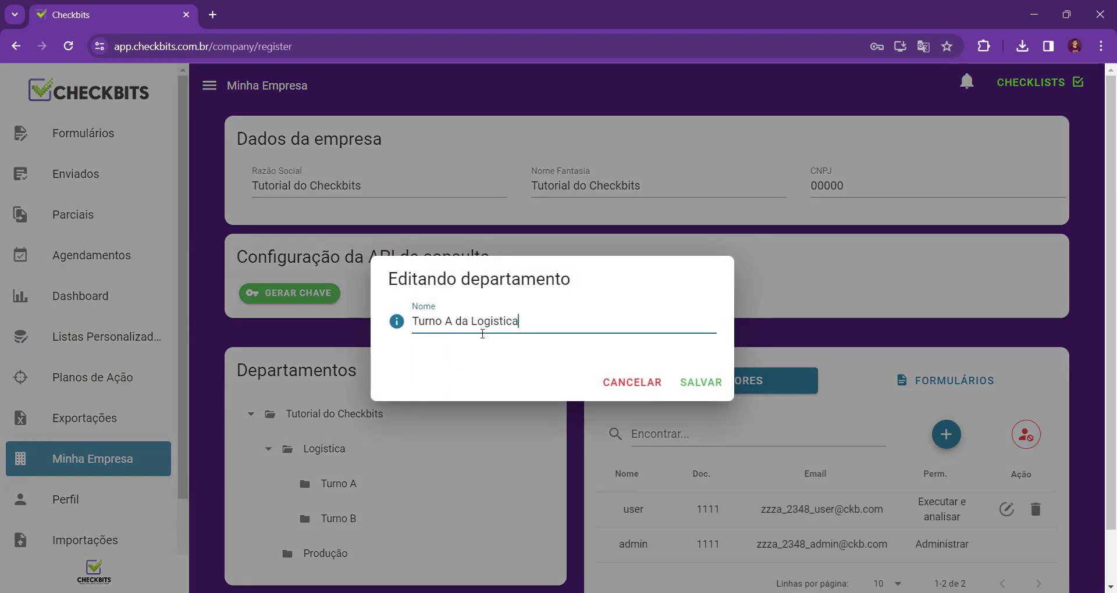
pyautogui.click(700, 382)
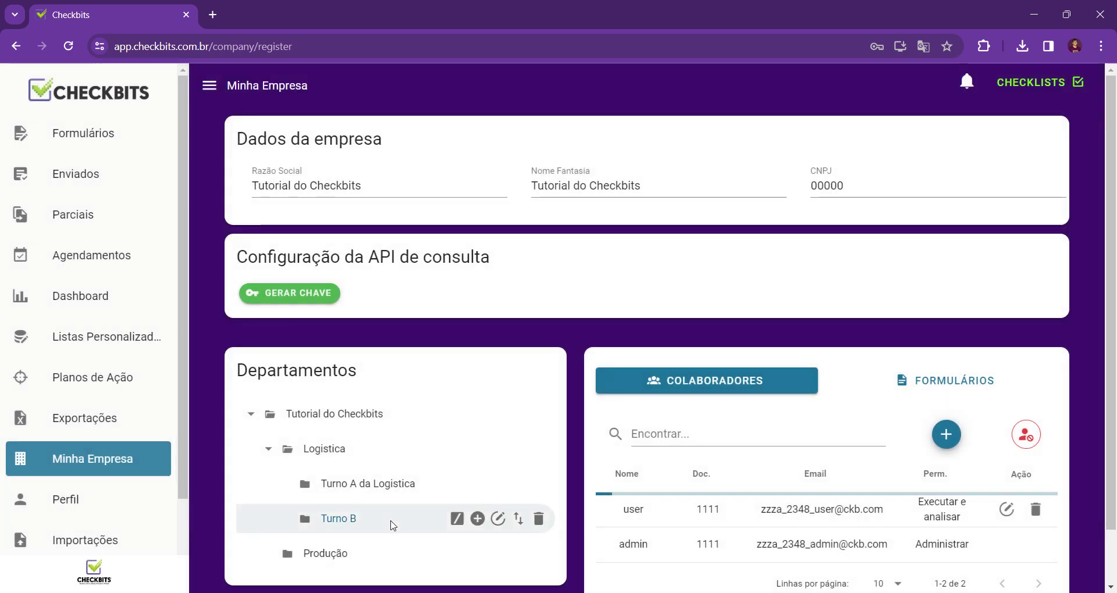
# Rename the Turno B department under Logistica to "Turno B da Logistica".
pyautogui.click(499, 519)
pyautogui.click(499, 524)
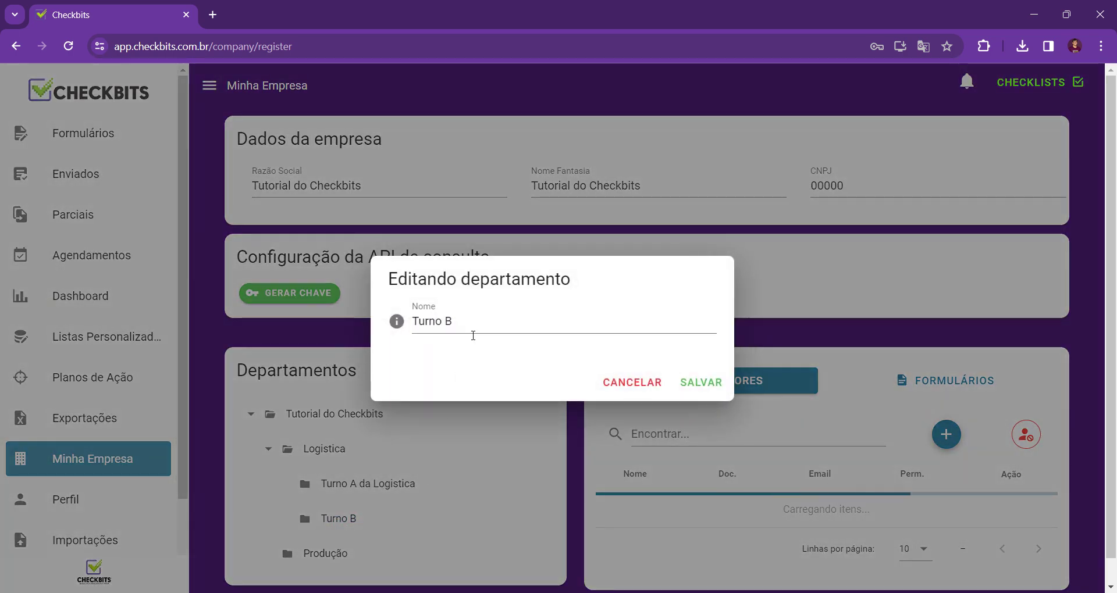
pyautogui.write('da Logistica')
pyautogui.click(699, 382)
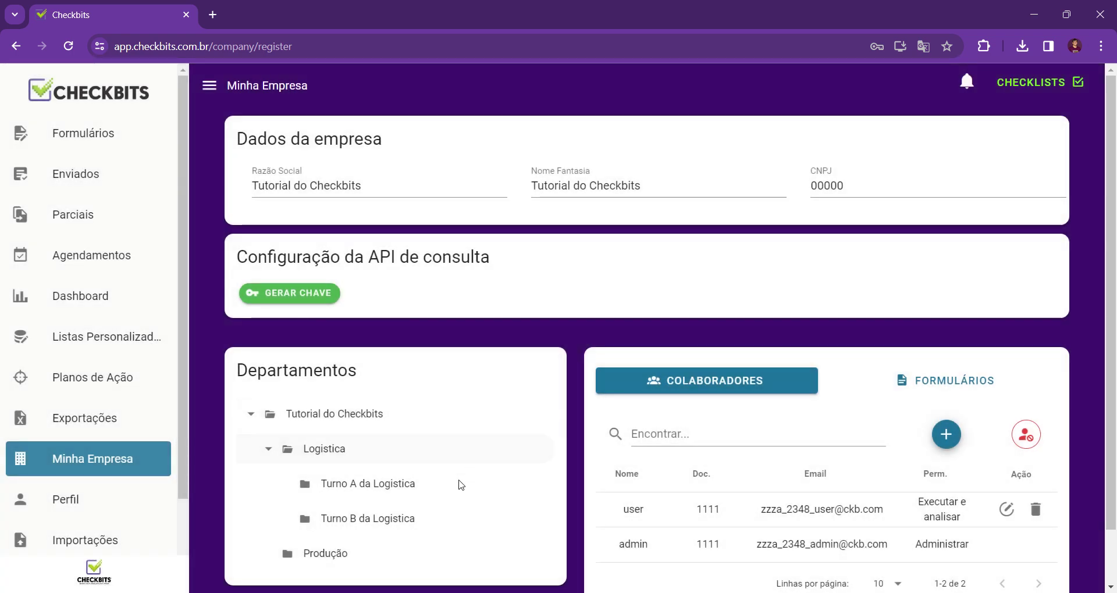
# Move the Turno A da Logistica department into Produção and expand the hierarchy to show it there.
pyautogui.click(454, 493)
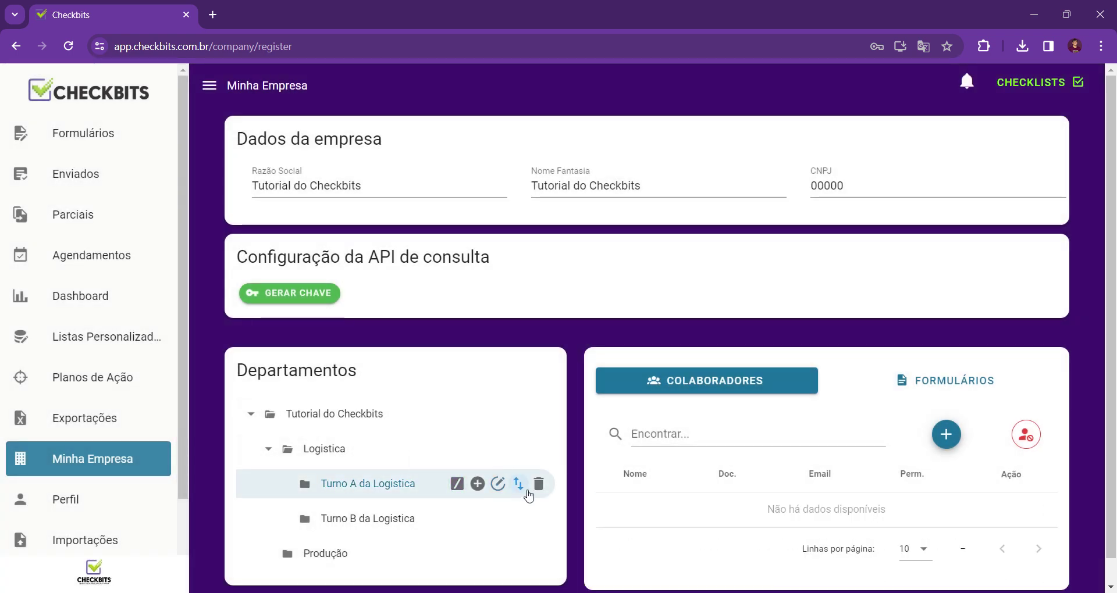
pyautogui.click(520, 487)
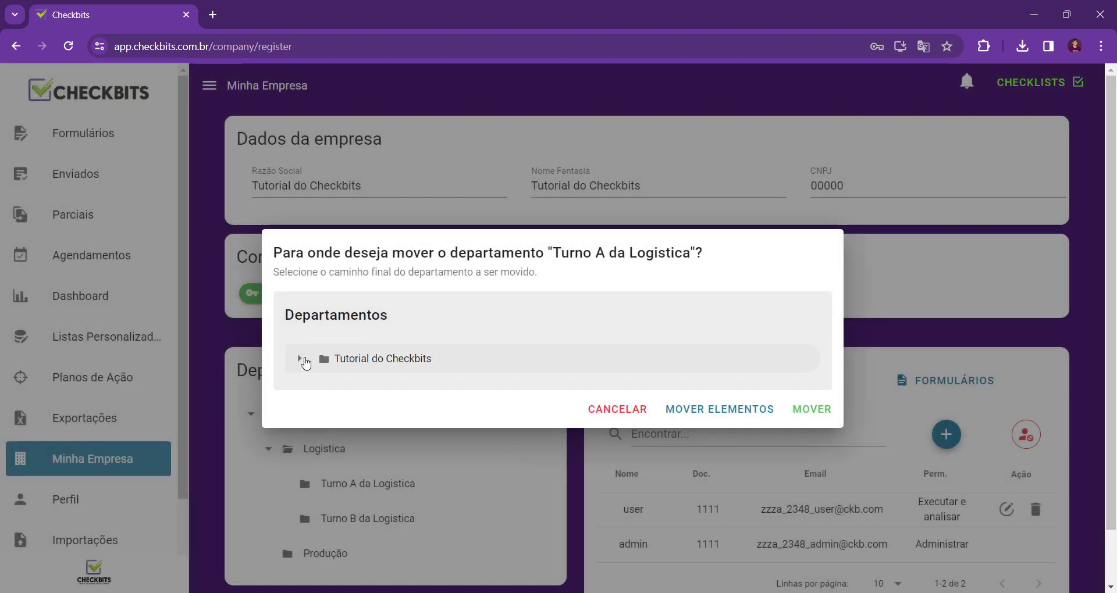
pyautogui.click(302, 359)
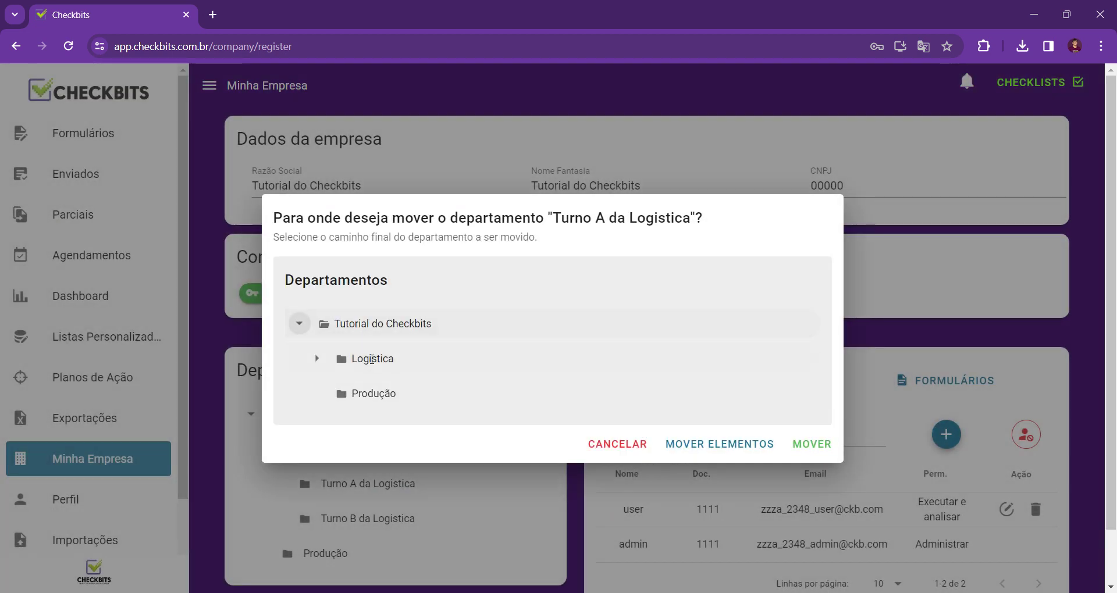
pyautogui.click(391, 397)
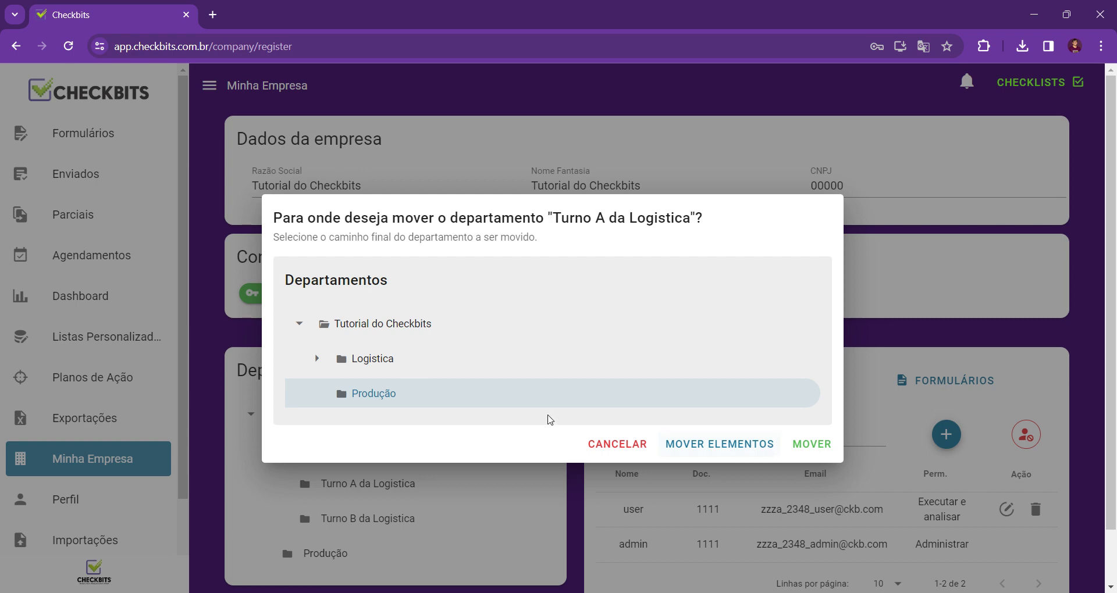
pyautogui.click(721, 448)
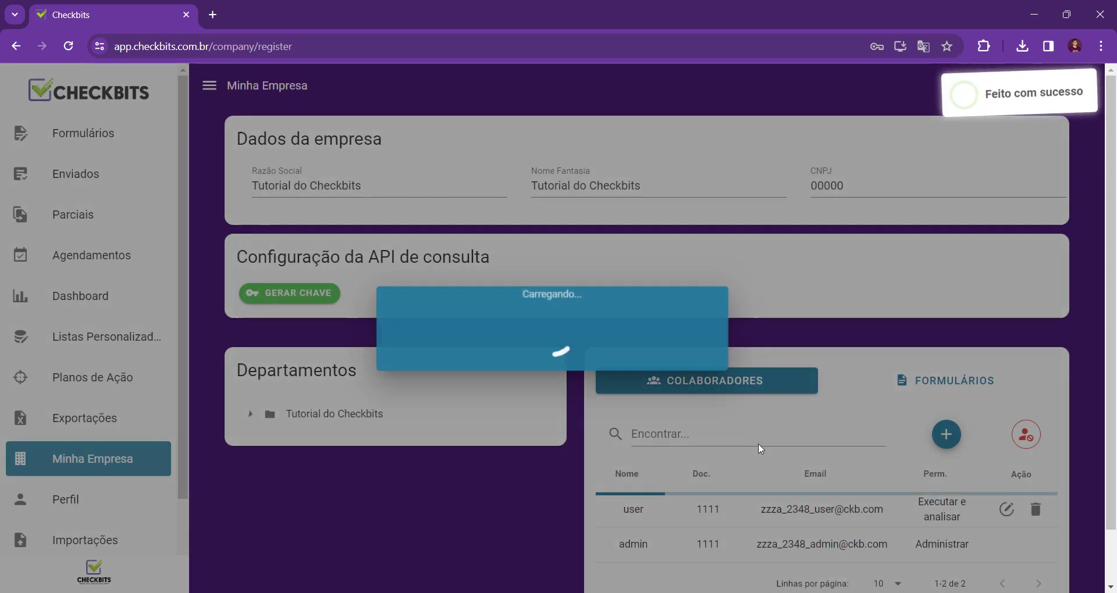
pyautogui.click(247, 415)
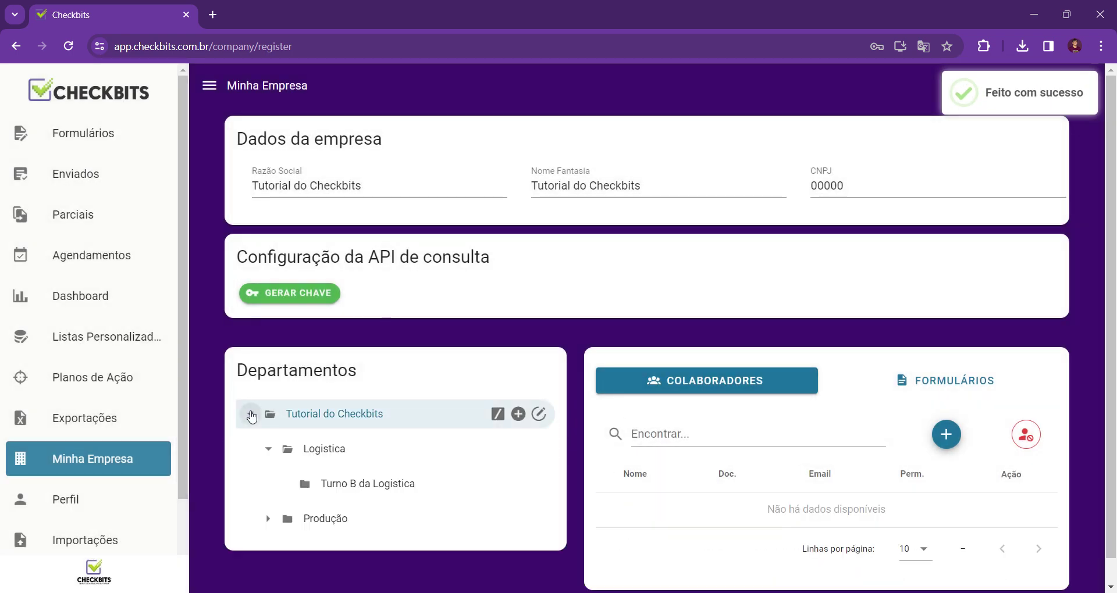
pyautogui.click(271, 521)
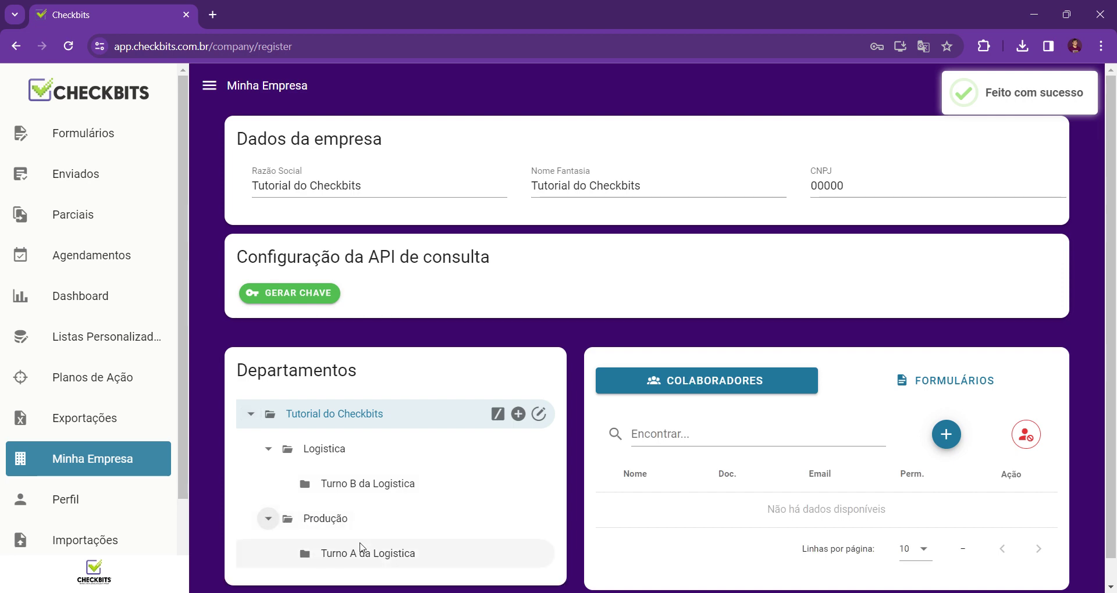
# Check which elements of Turno A da Logistica can be moved separately, and leave without moving anything.
pyautogui.click(372, 555)
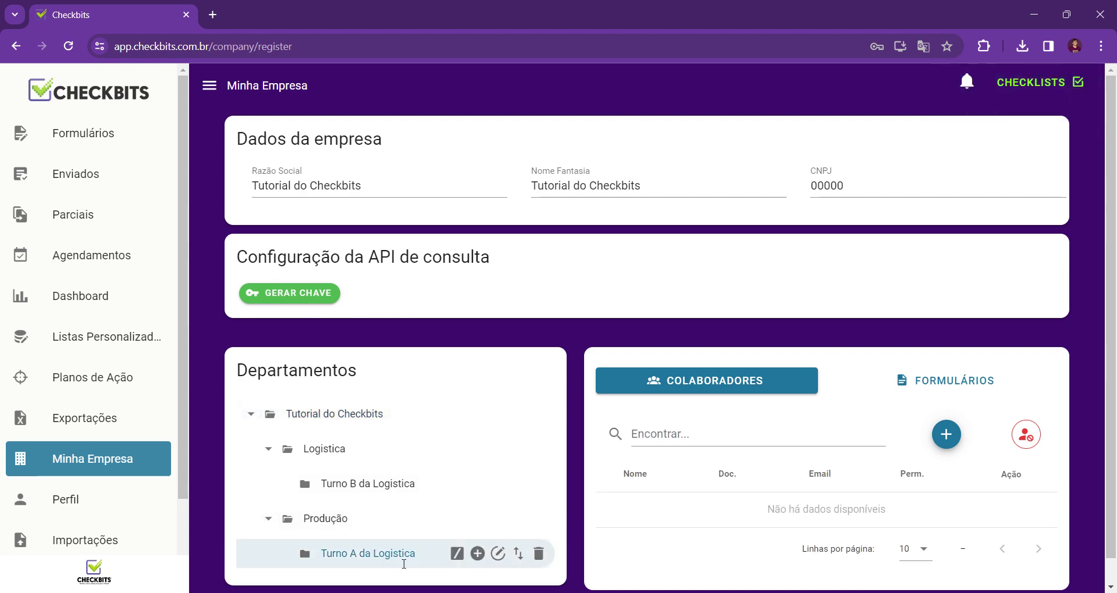
pyautogui.click(518, 553)
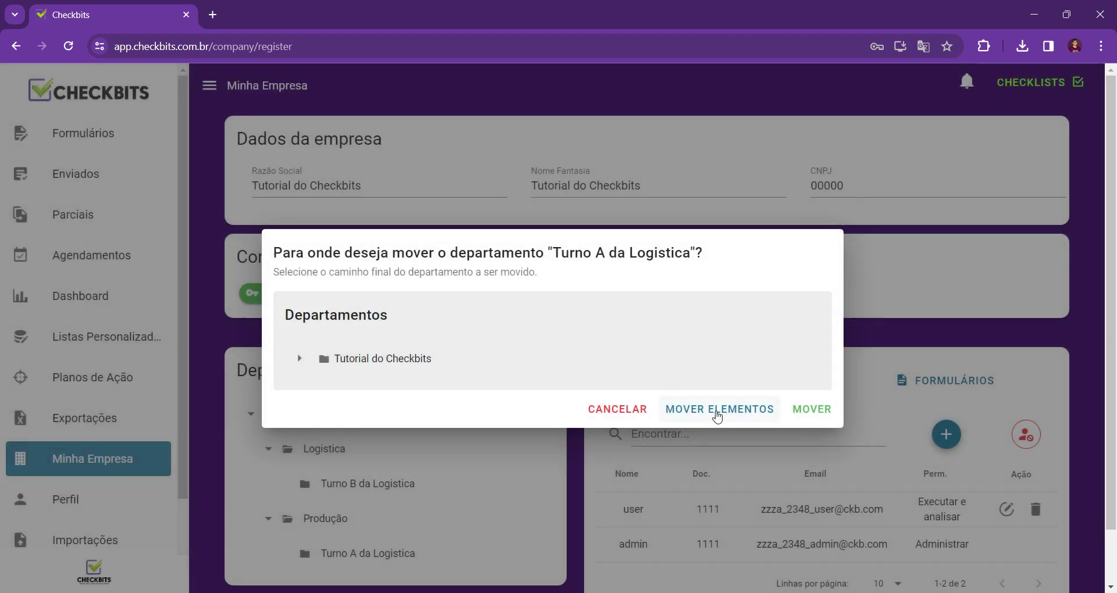
pyautogui.click(717, 410)
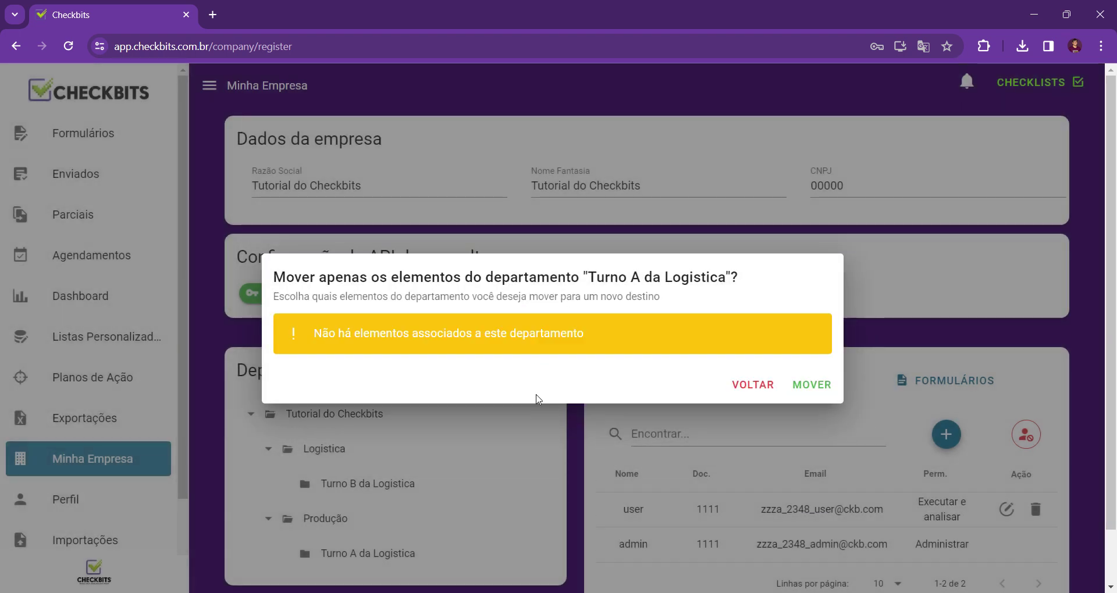
pyautogui.click(765, 388)
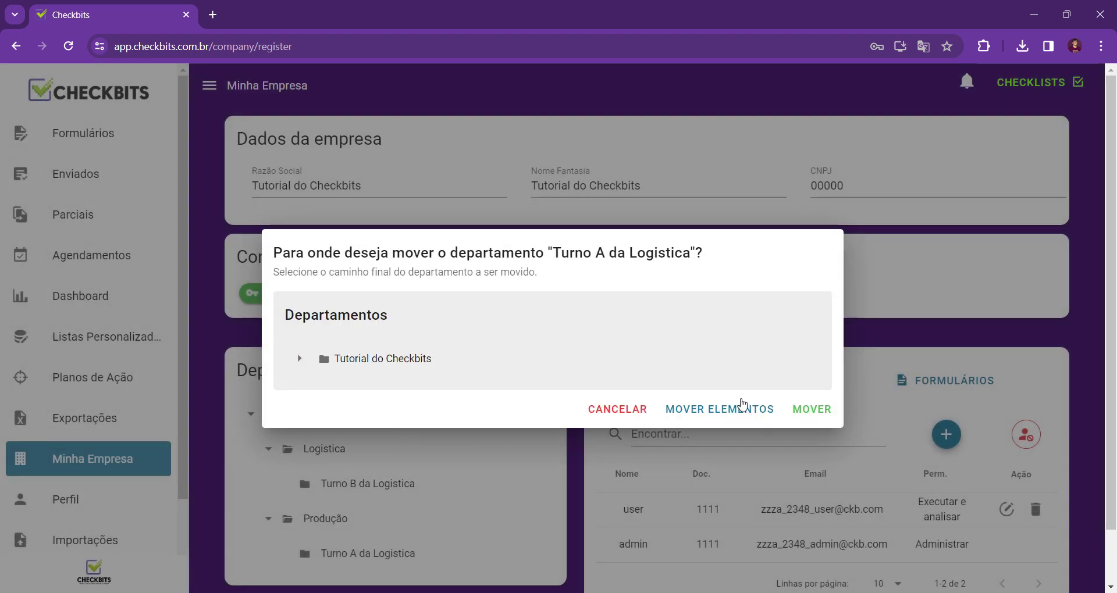
pyautogui.click(616, 414)
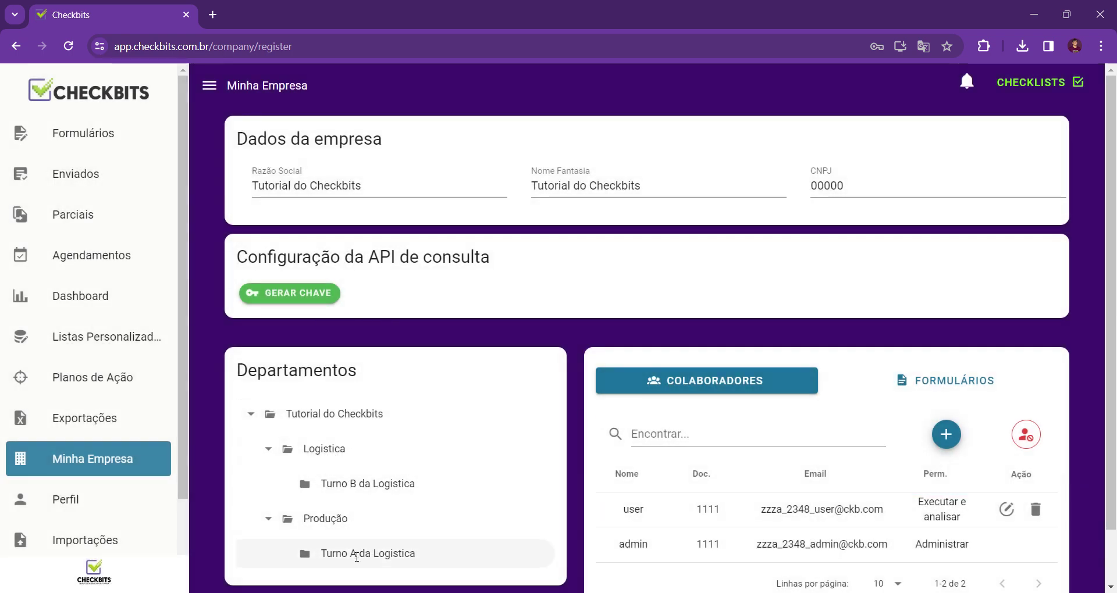
# Rename the Turno A da Logistica department under Produção to "Turno A da Produção".
pyautogui.click(459, 553)
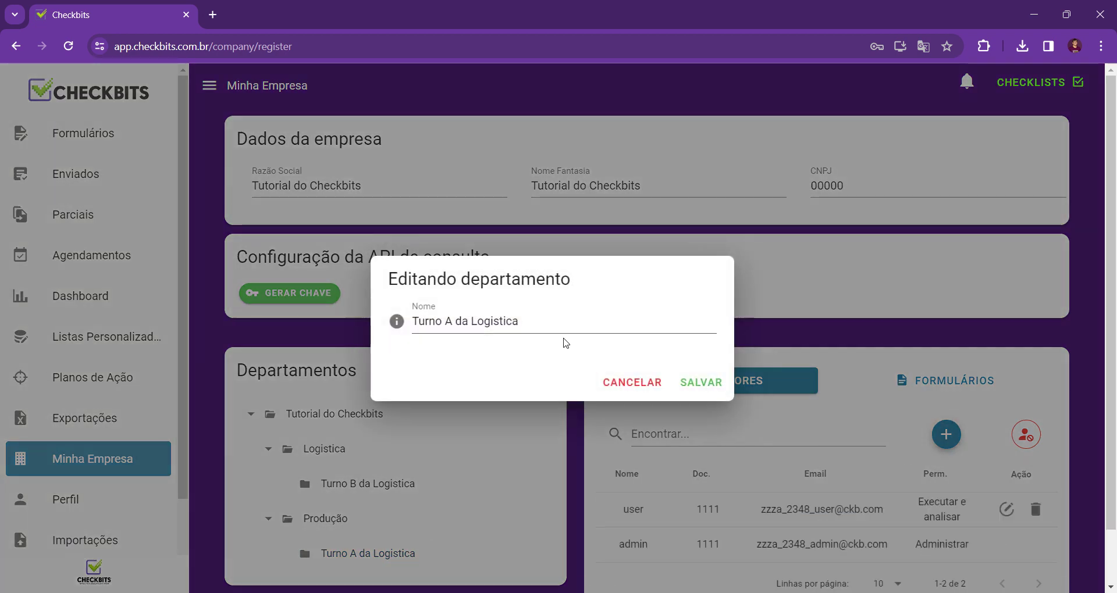
pyautogui.moveTo(541, 323); pyautogui.dragTo(478, 332)
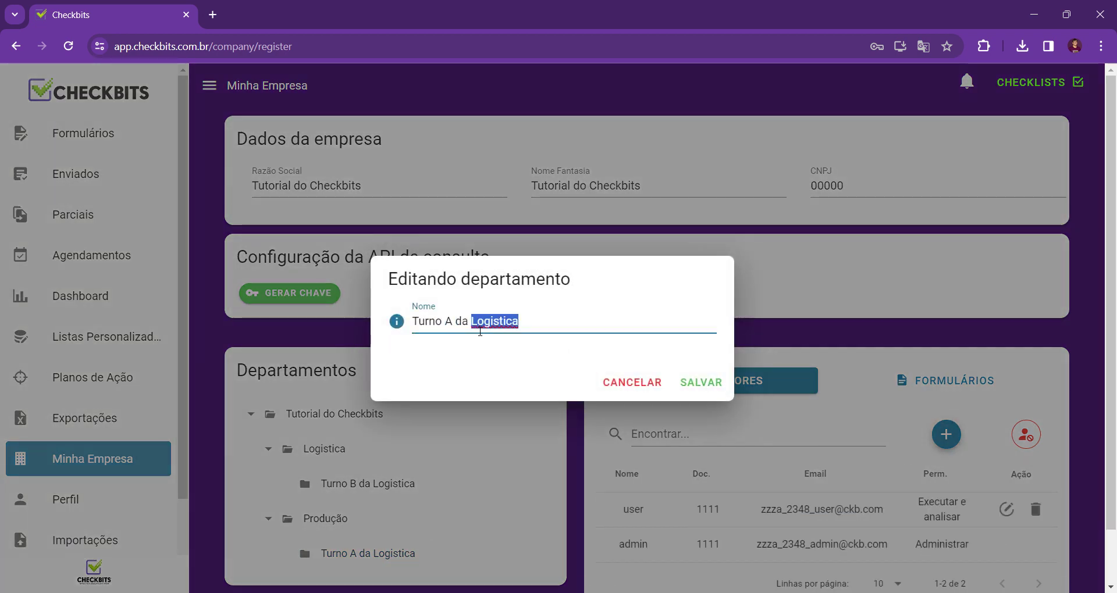
pyautogui.write('Produção')
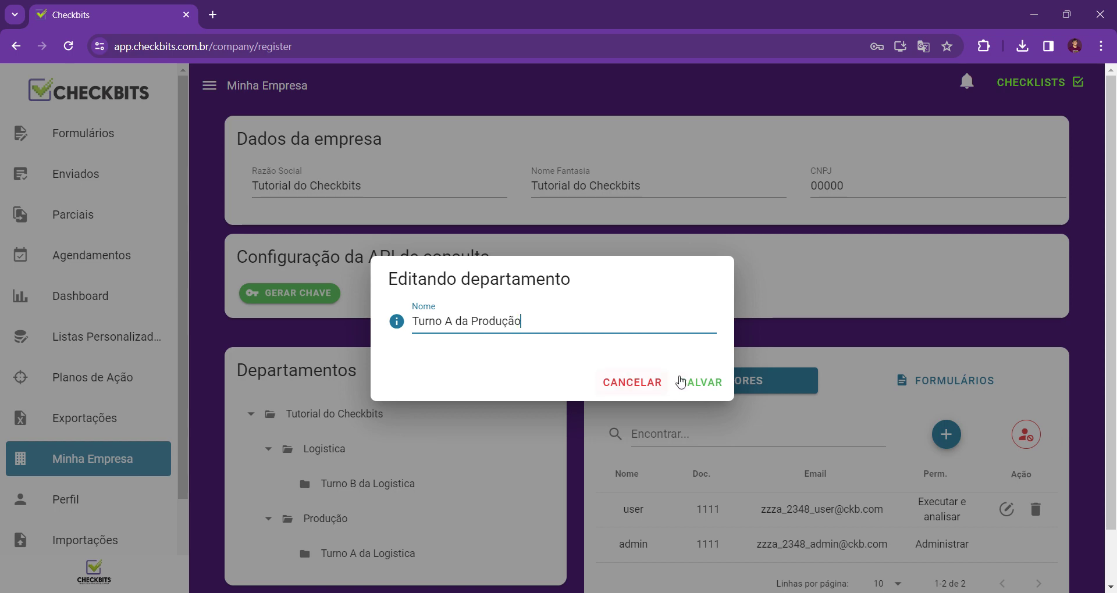
pyautogui.click(680, 382)
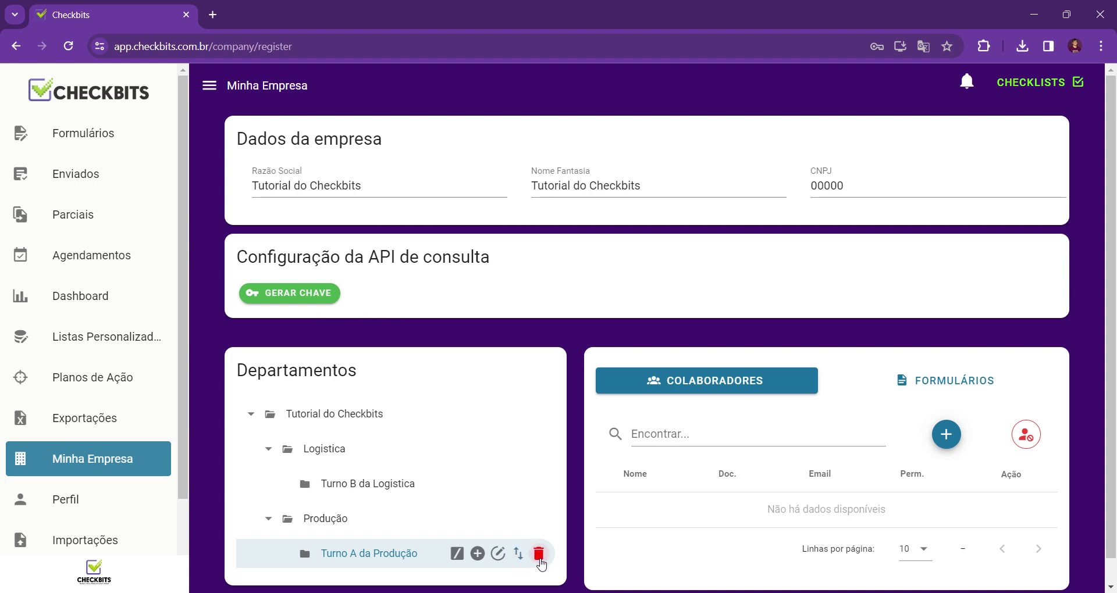
# Review the deletion confirmation for the Turno A da Produção department and decline it.
pyautogui.click(539, 555)
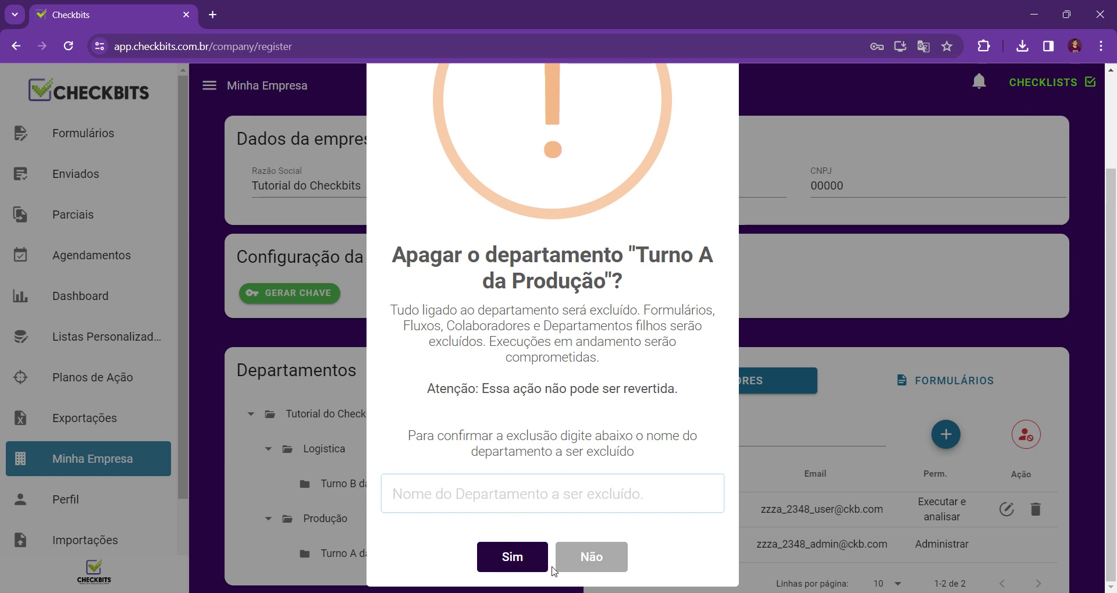
pyautogui.click(590, 562)
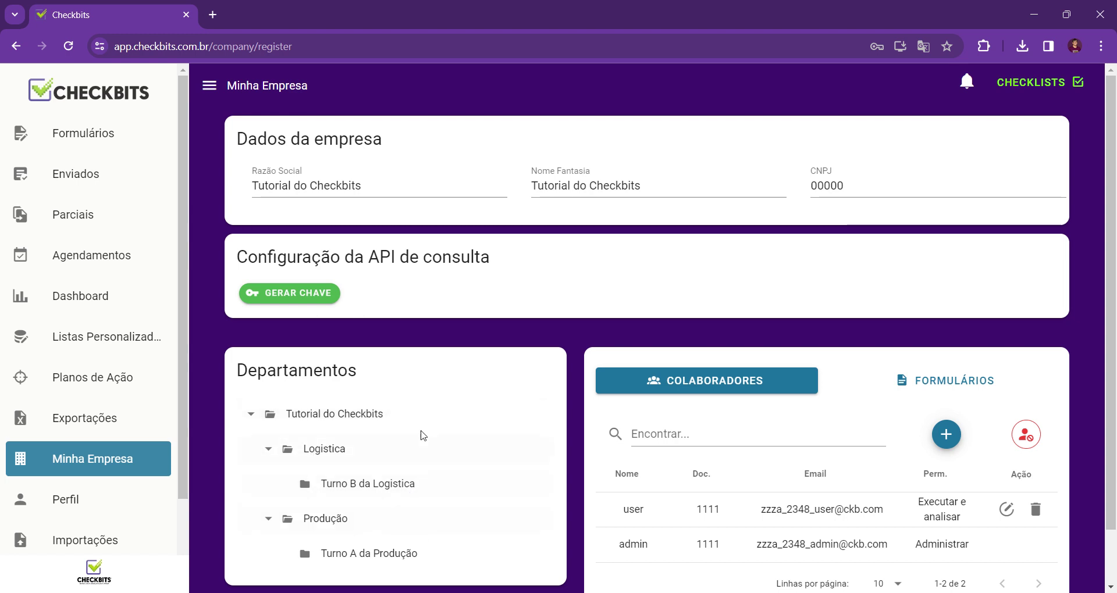
# Review the department tree, select Logistica, and collapse the Logistica and Produção branches.
pyautogui.click(251, 417)
pyautogui.click(251, 418)
pyautogui.click(332, 453)
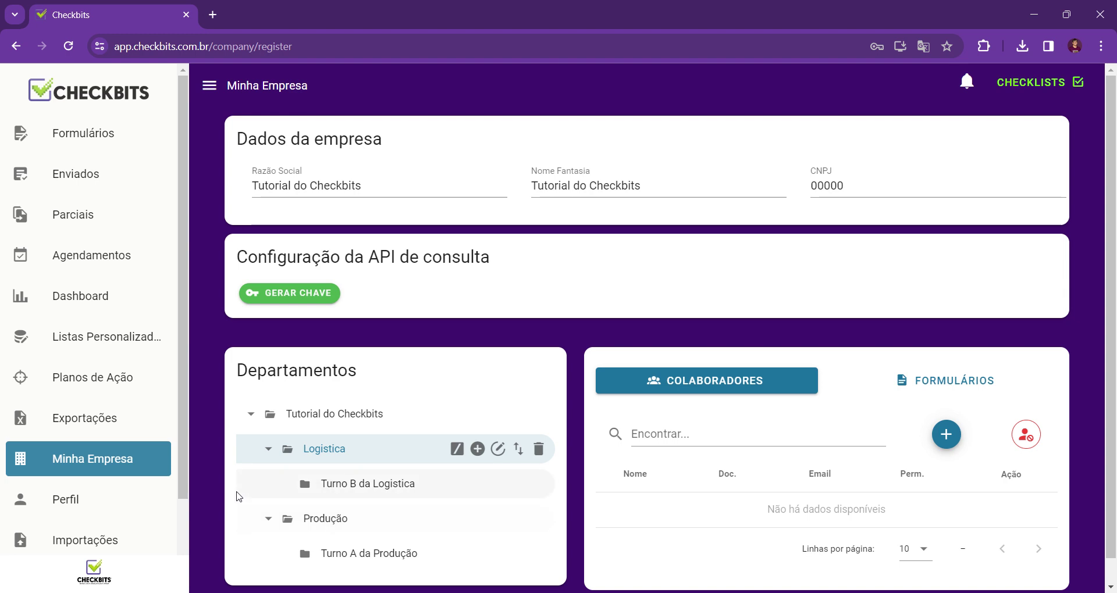
pyautogui.click(458, 450)
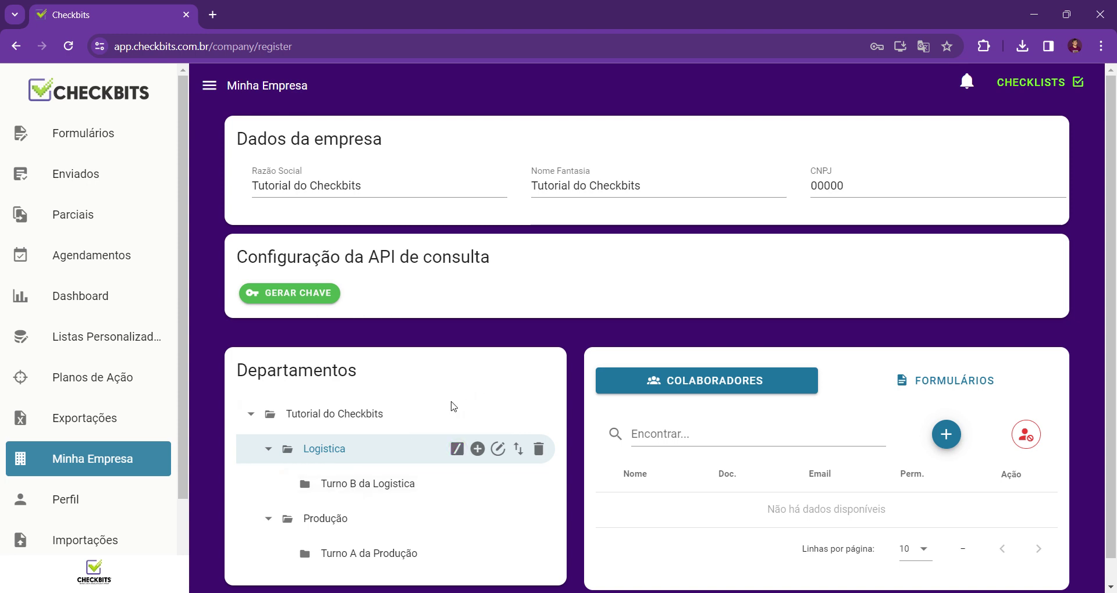
pyautogui.click(278, 451)
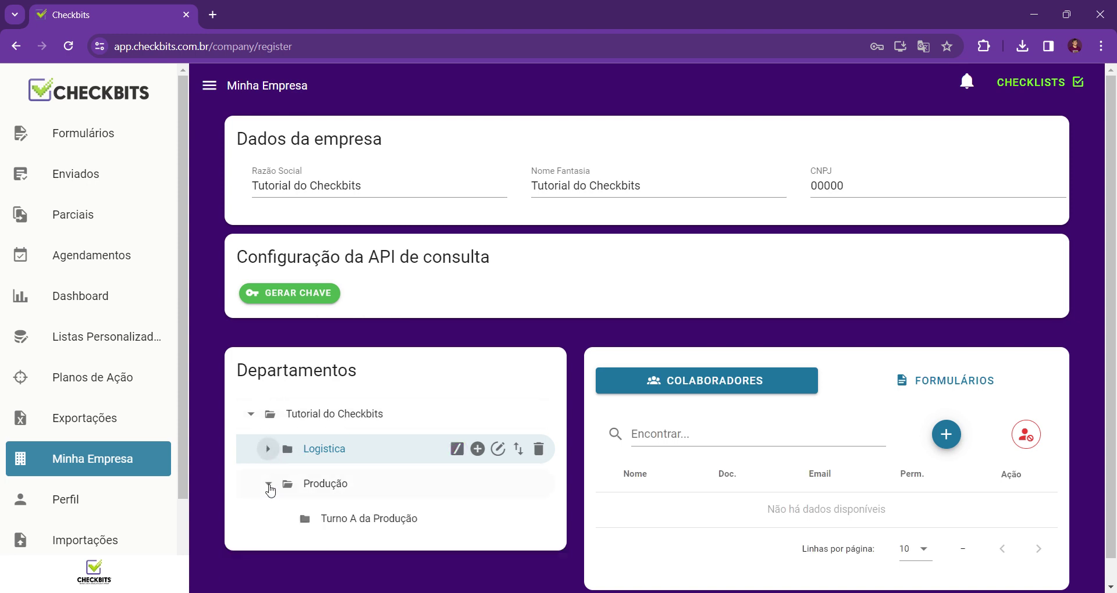
pyautogui.click(267, 484)
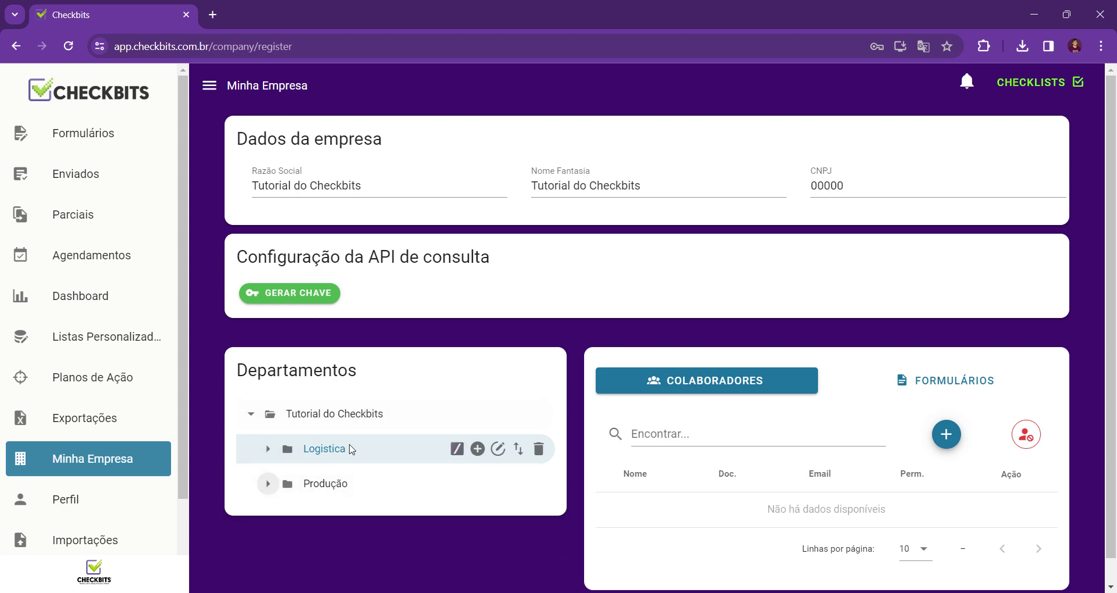